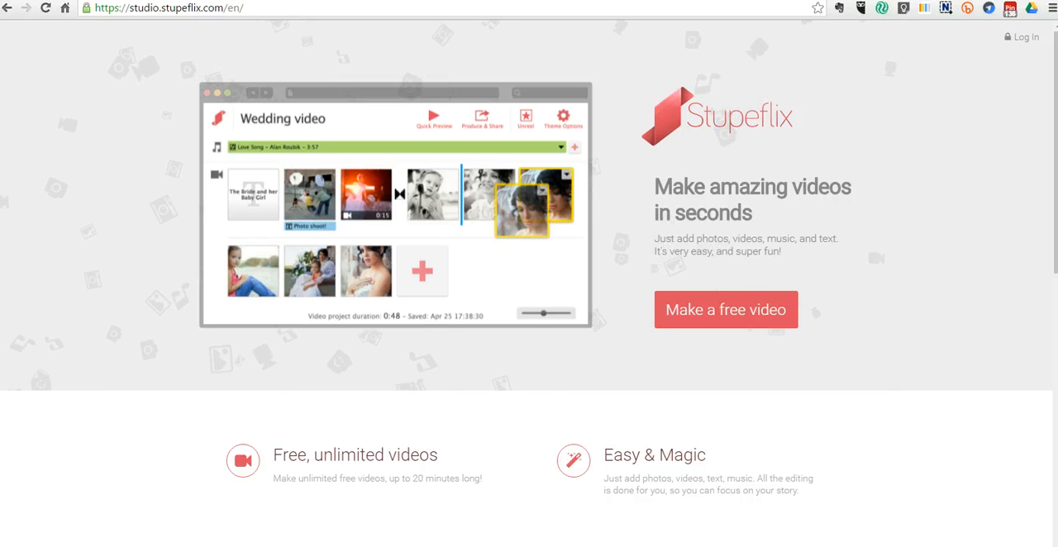
# Step: Start a new video project using the Classic theme
pyautogui.click(709, 309)
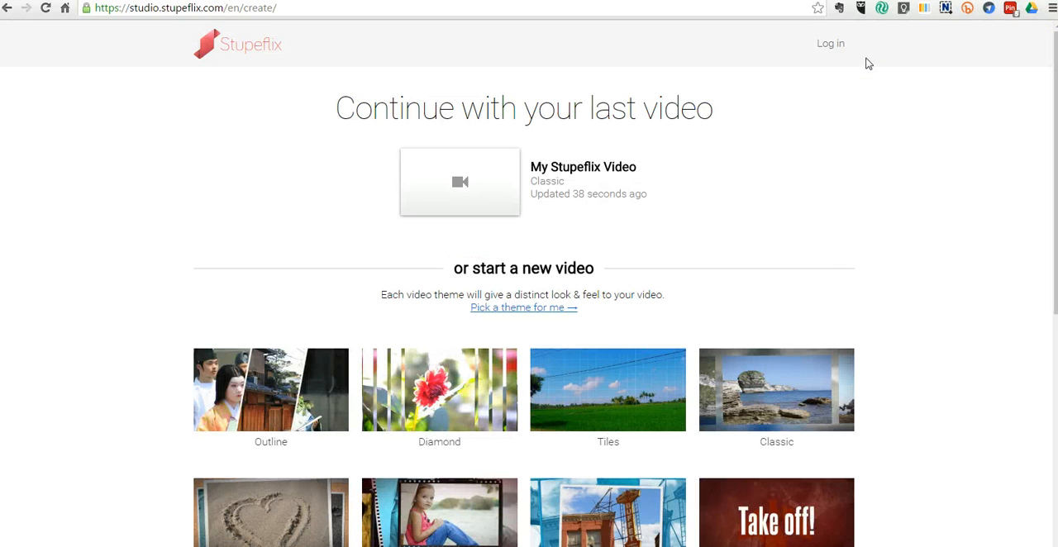
pyautogui.click(789, 395)
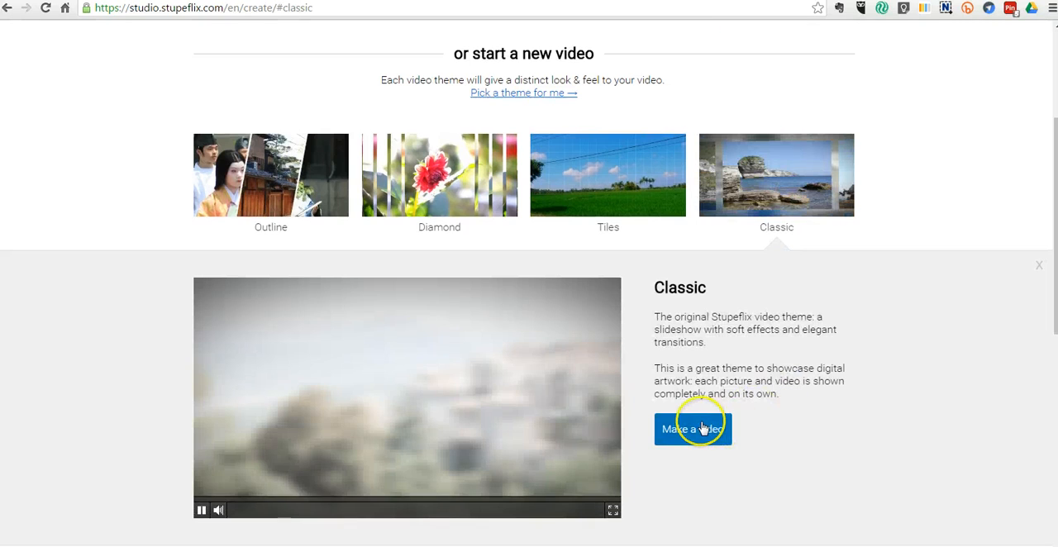
pyautogui.click(701, 428)
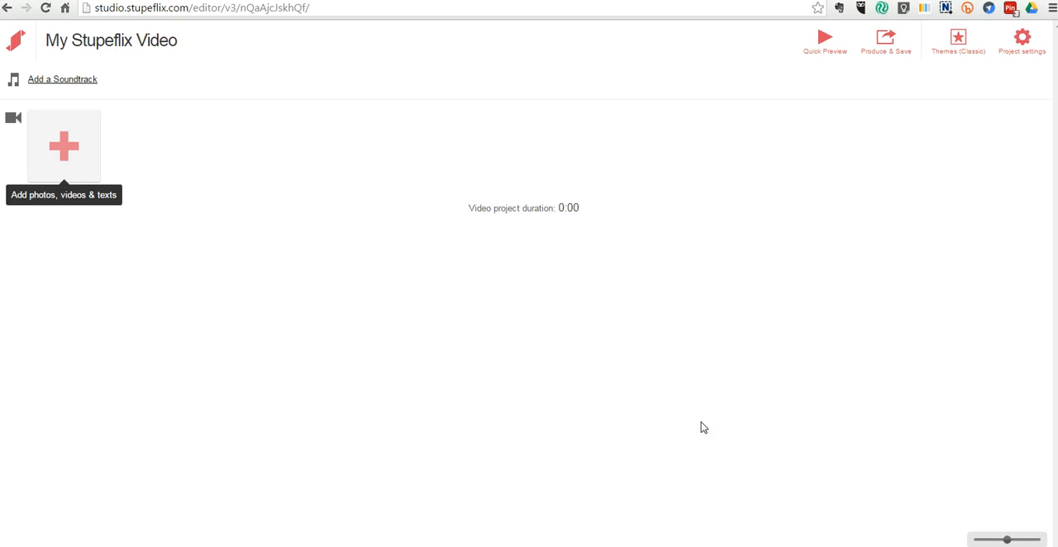
pyautogui.click(694, 427)
# Step: Upload the photos IMG_20160620_111055, IMG_20160620_111132 and IMG_20160620_111230 from the desktop into the video
pyautogui.click(83, 150)
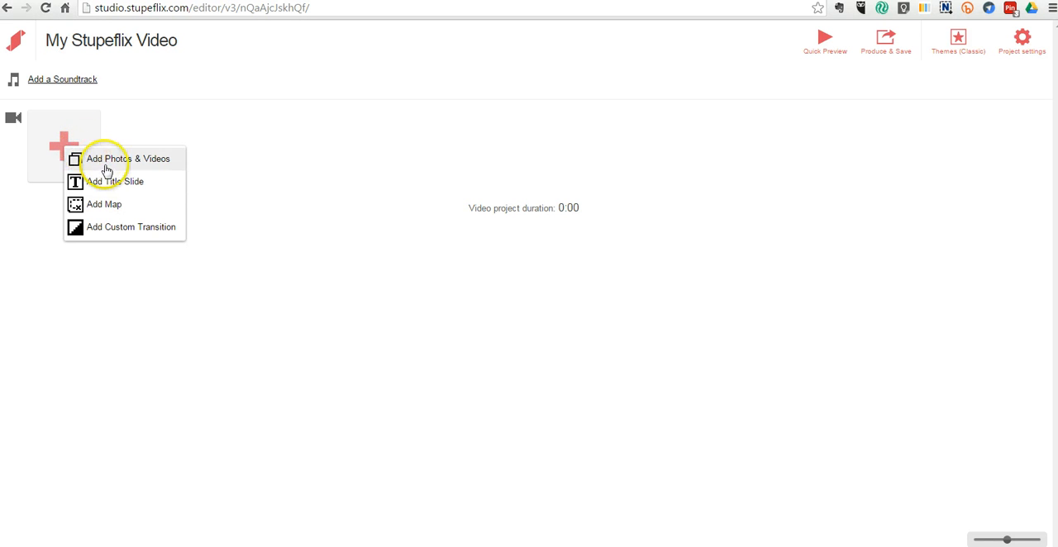
pyautogui.click(110, 162)
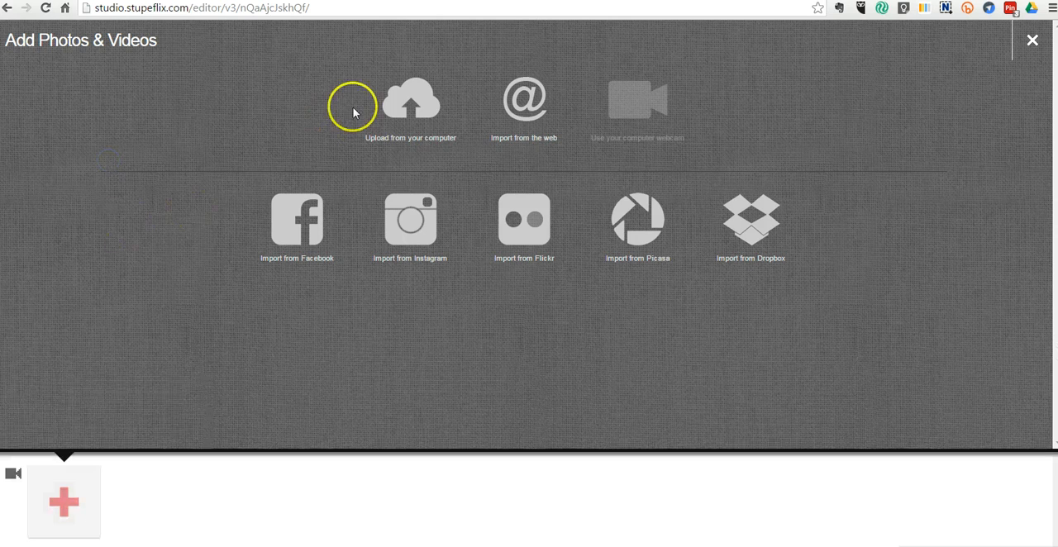
pyautogui.click(417, 130)
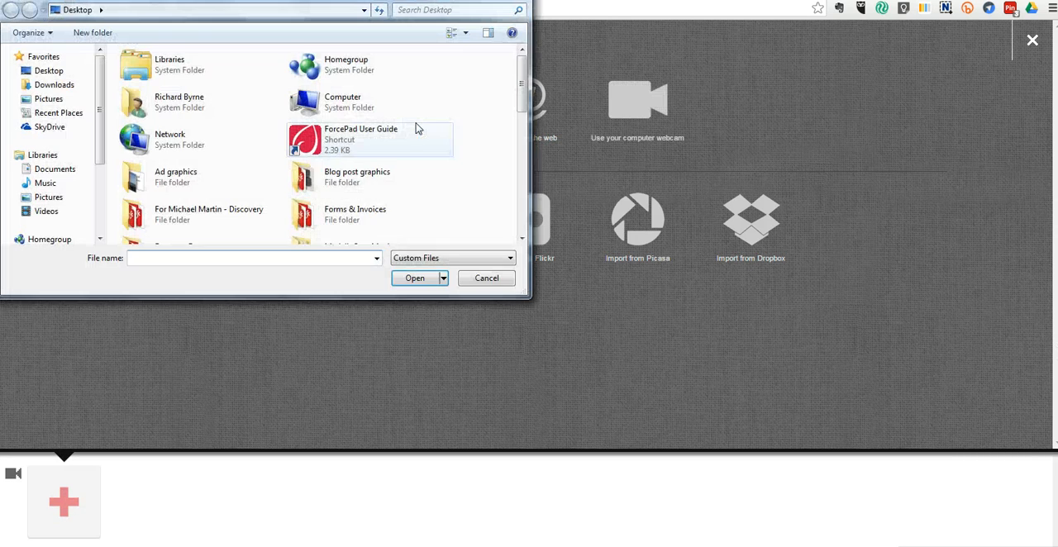
pyautogui.moveTo(521, 80); pyautogui.dragTo(538, 199)
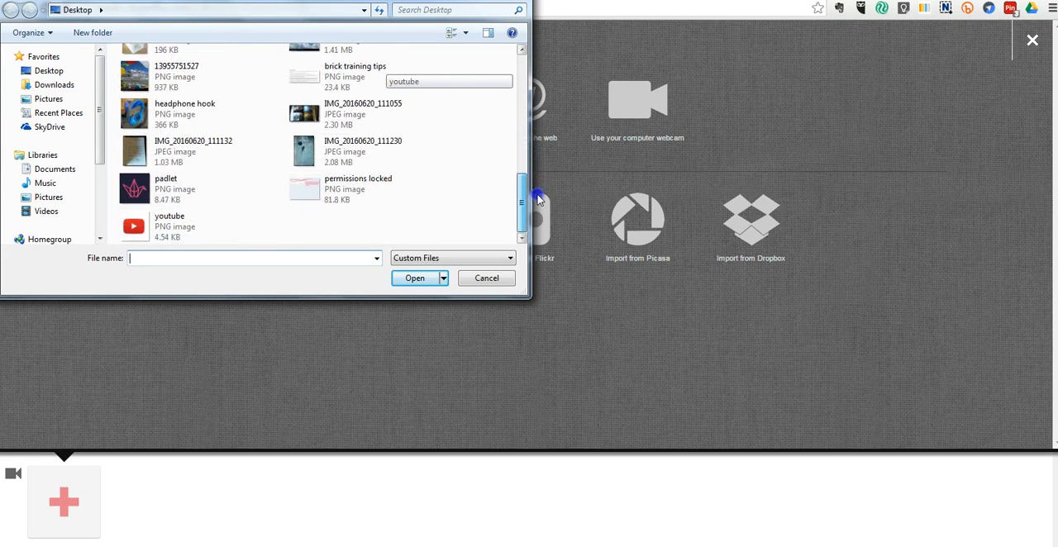
pyautogui.click(366, 153)
pyautogui.keyDown('ctrl'); pyautogui.click(234, 159); pyautogui.keyUp('ctrl')
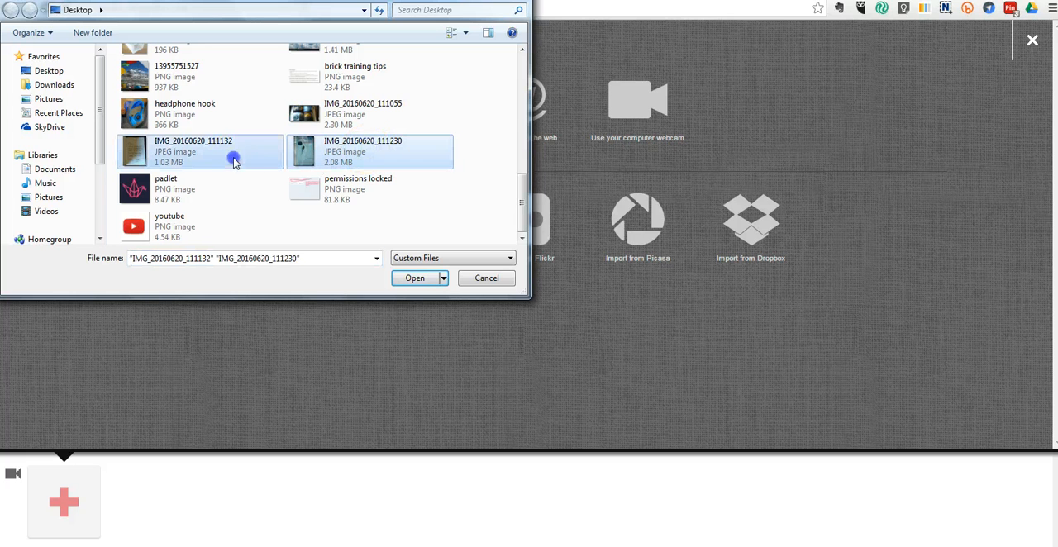
pyautogui.keyDown('ctrl'); pyautogui.click(328, 124); pyautogui.keyUp('ctrl')
pyautogui.click(411, 280)
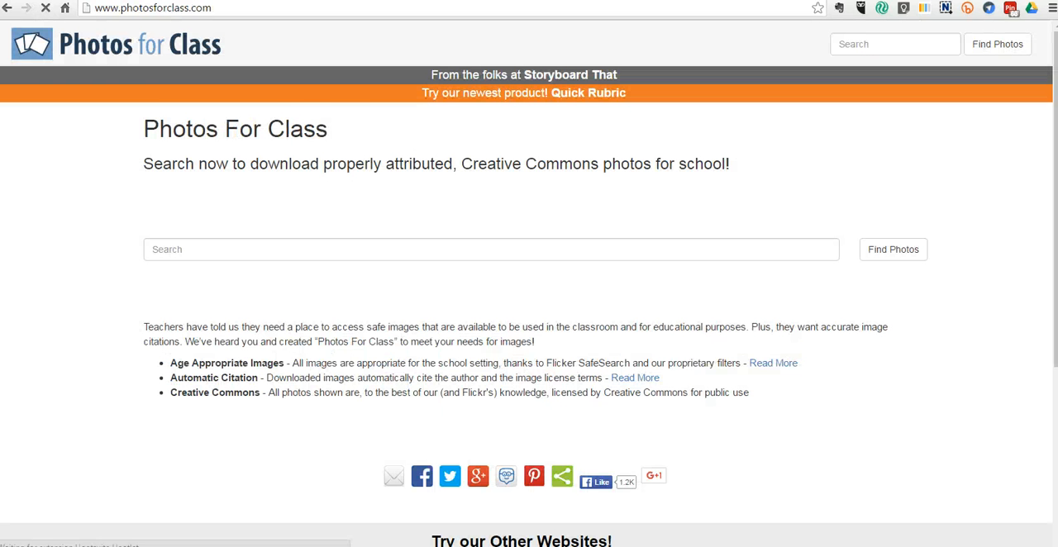
# Step: Search Photos for Class for everest and download two Everest photos
pyautogui.click(242, 253)
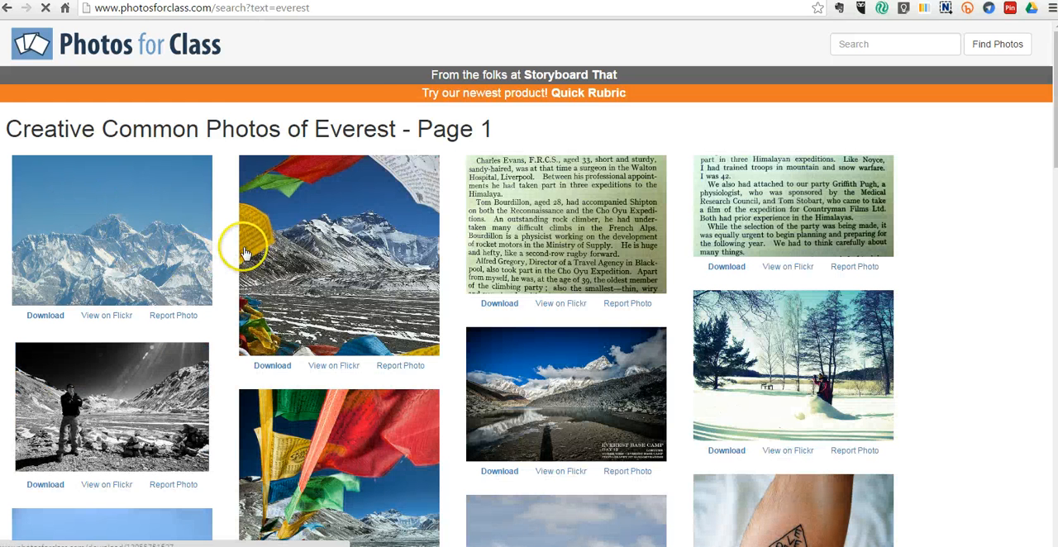
pyautogui.scroll(-2, 240, 240)
pyautogui.scroll(-2, 238, 234)
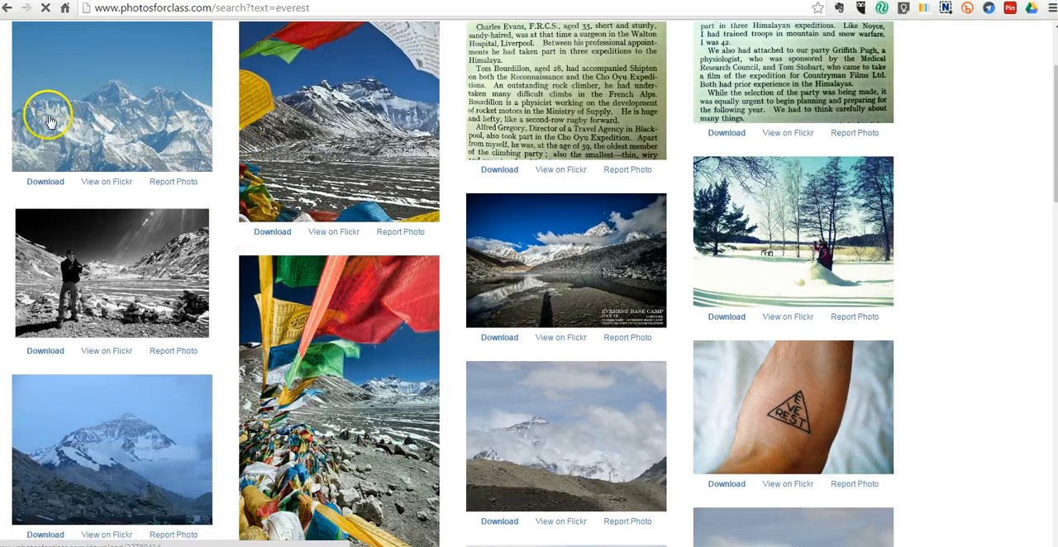
pyautogui.click(48, 184)
pyautogui.scroll(-3, 330, 161)
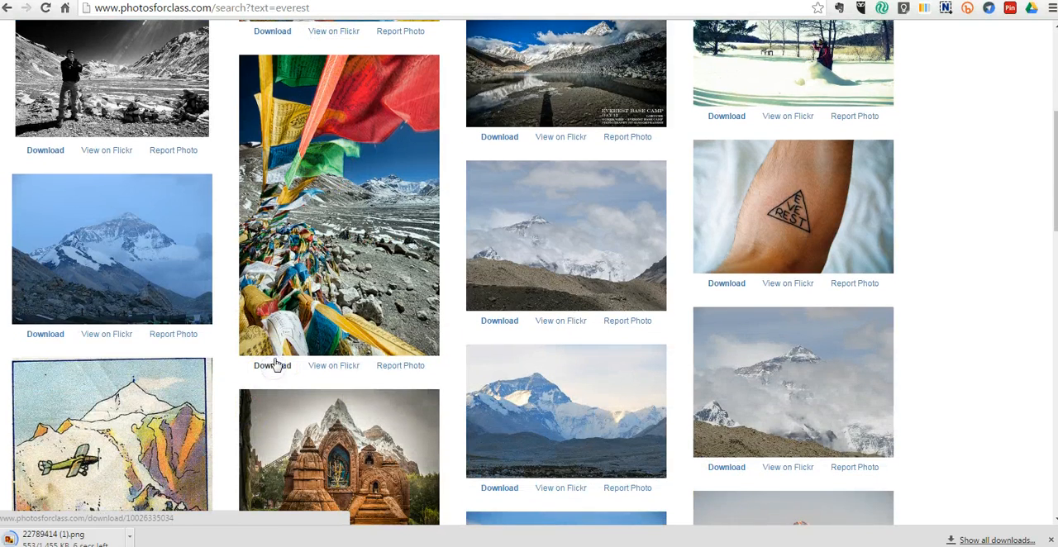
pyautogui.click(298, 309)
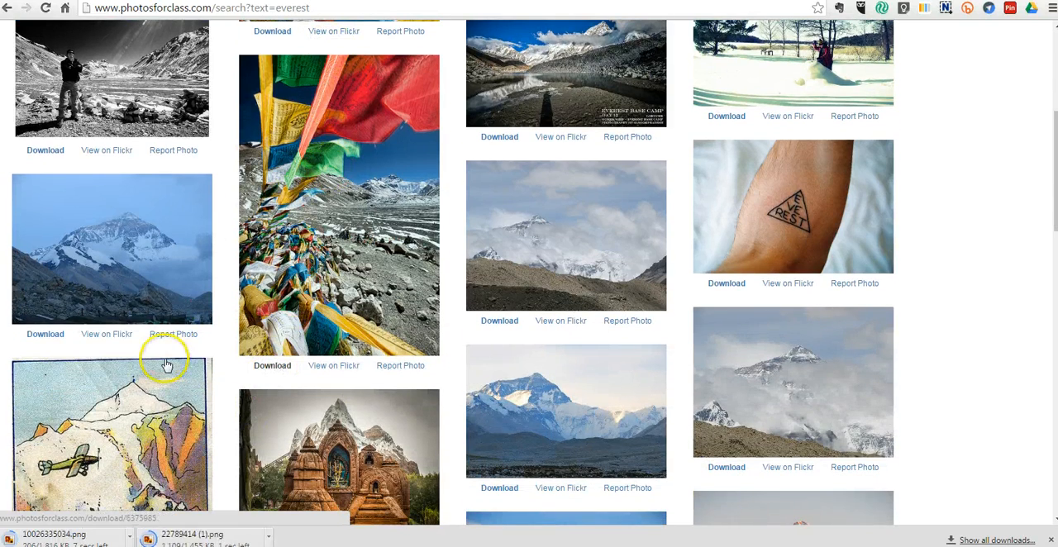
pyautogui.scroll(-2, 160, 358)
# Step: Open a downloaded Everest photo to check its attribution caption, then close the viewer
pyautogui.click(94, 535)
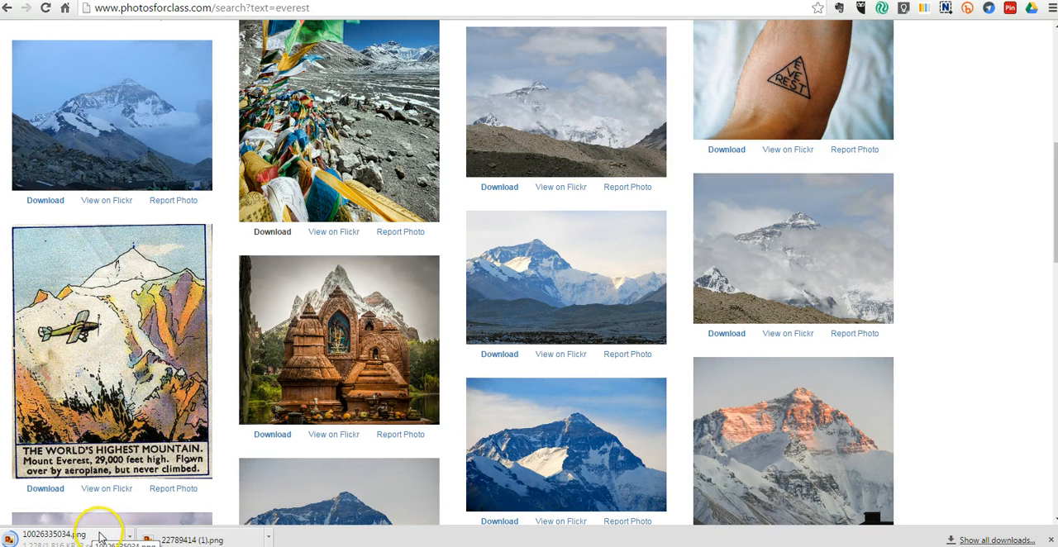
pyautogui.click(178, 537)
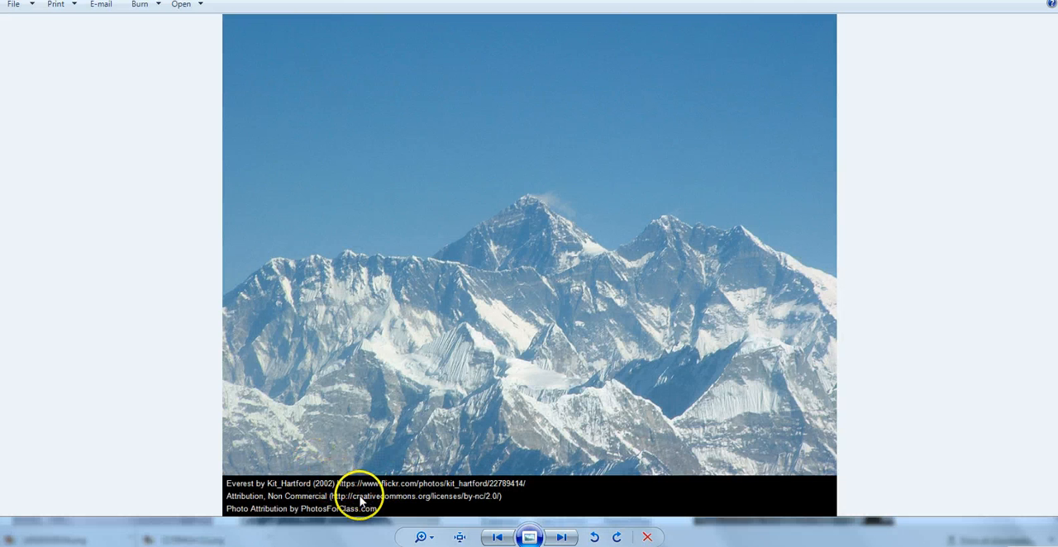
pyautogui.hotkey('alt', 'F4')
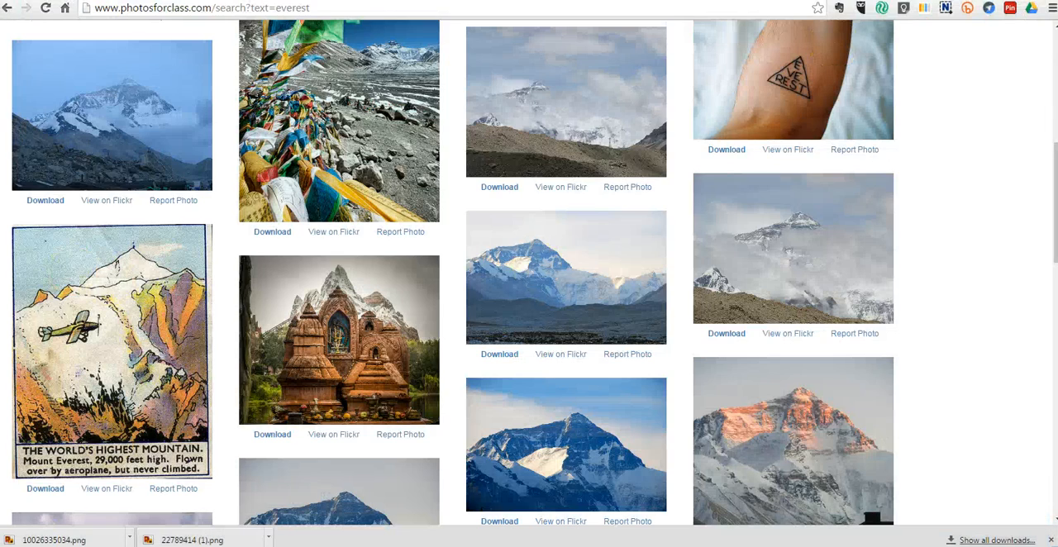
# Step: Switch back to the Stupeflix video editor tab
pyautogui.click(1017, 1)
pyautogui.moveTo(211, 471); pyautogui.dragTo(523, 526)
pyautogui.moveTo(351, 470); pyautogui.dragTo(372, 517)
pyautogui.click(879, 15)
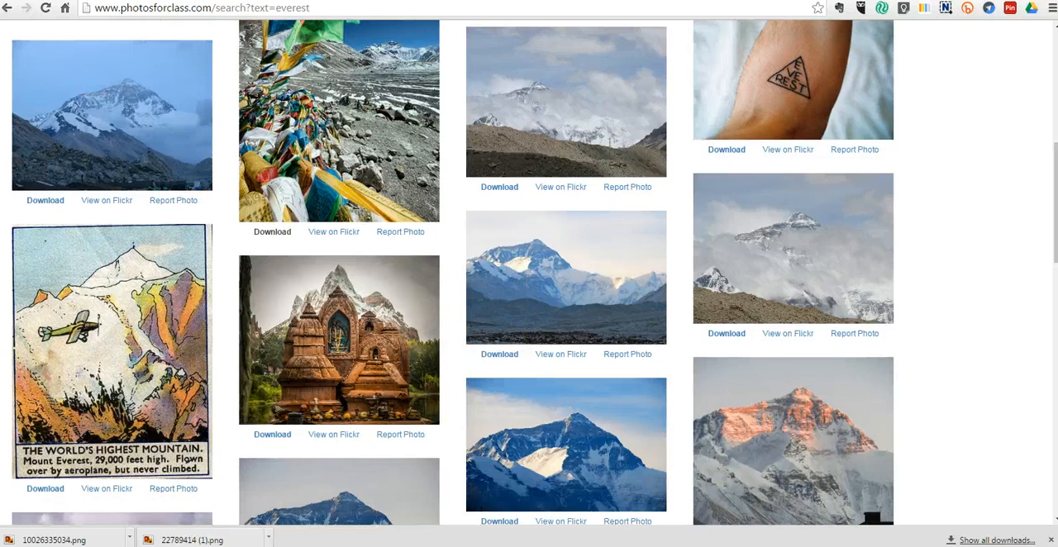
pyautogui.click(256, 1)
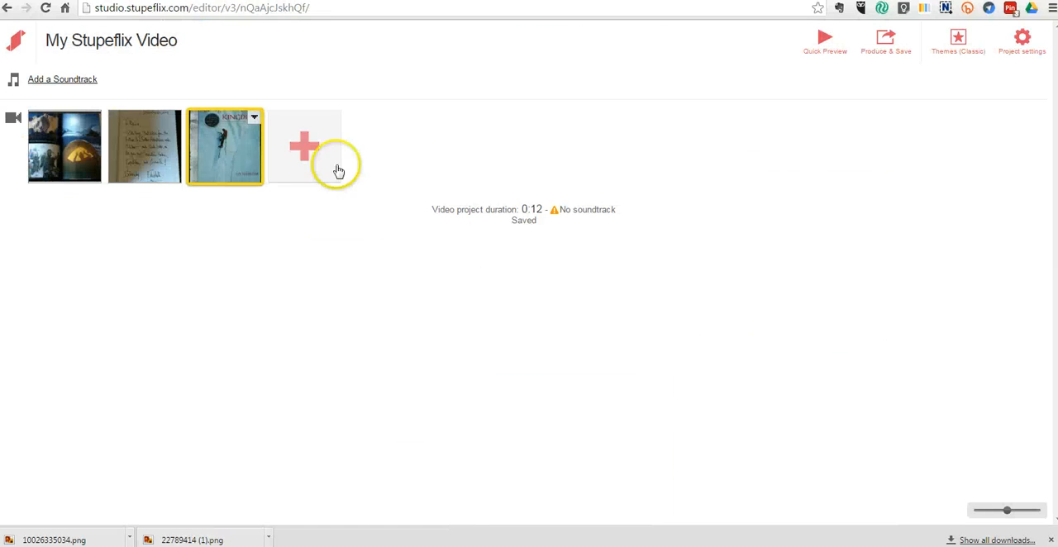
pyautogui.click(305, 148)
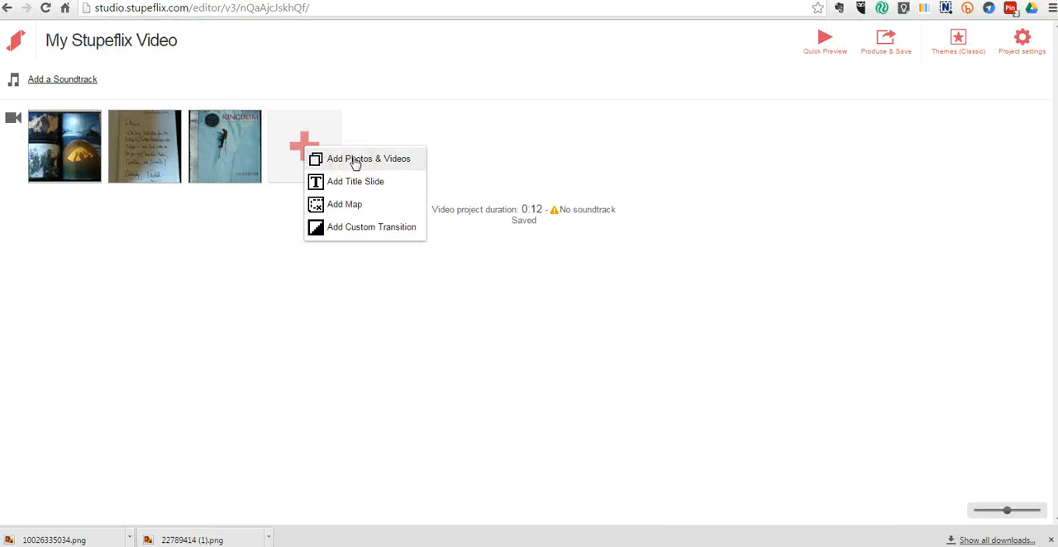
pyautogui.click(354, 160)
pyautogui.click(411, 106)
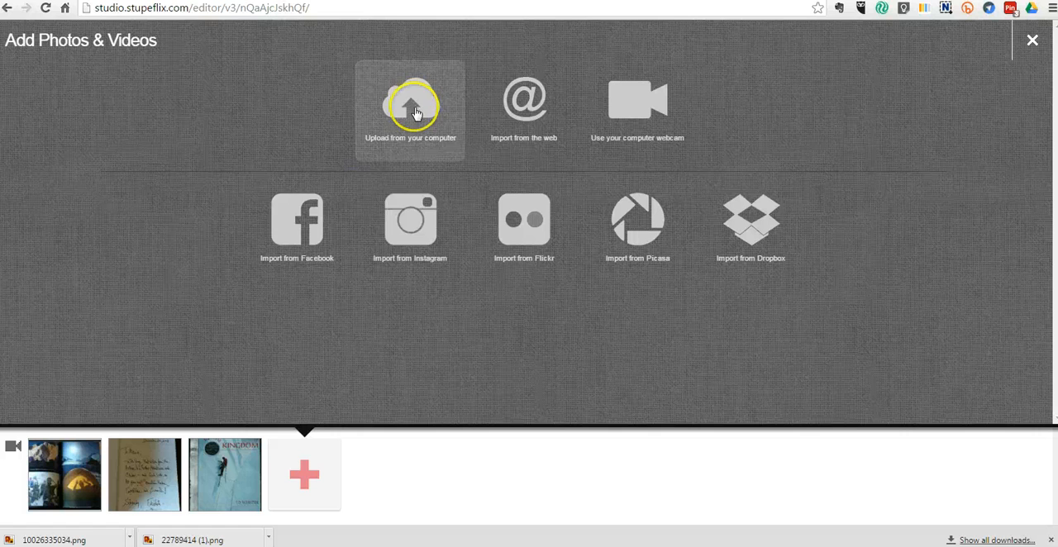
pyautogui.moveTo(524, 89); pyautogui.dragTo(525, 195)
pyautogui.click(310, 128)
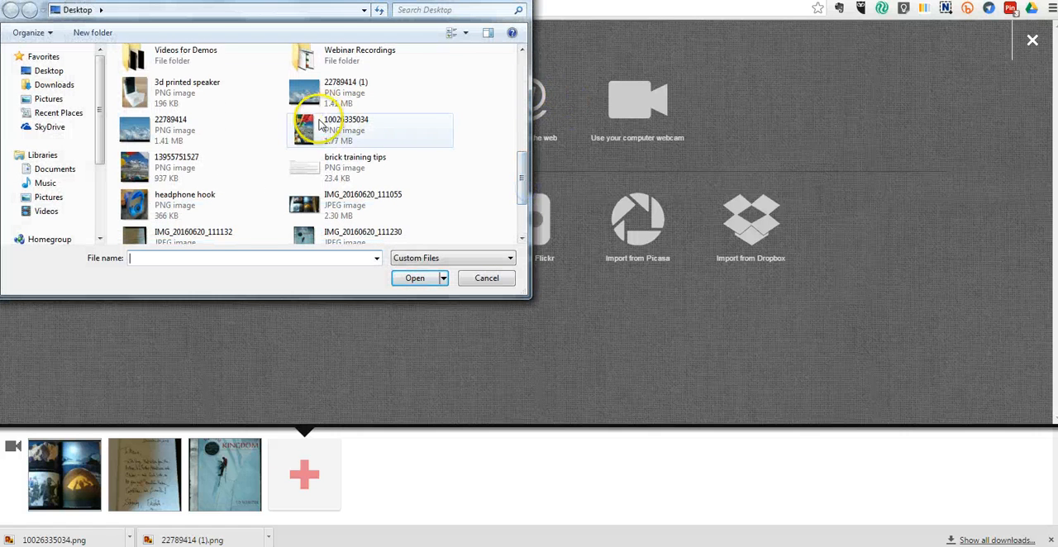
pyautogui.click(208, 160)
pyautogui.keyDown('ctrl'); pyautogui.click(342, 87); pyautogui.keyUp('ctrl')
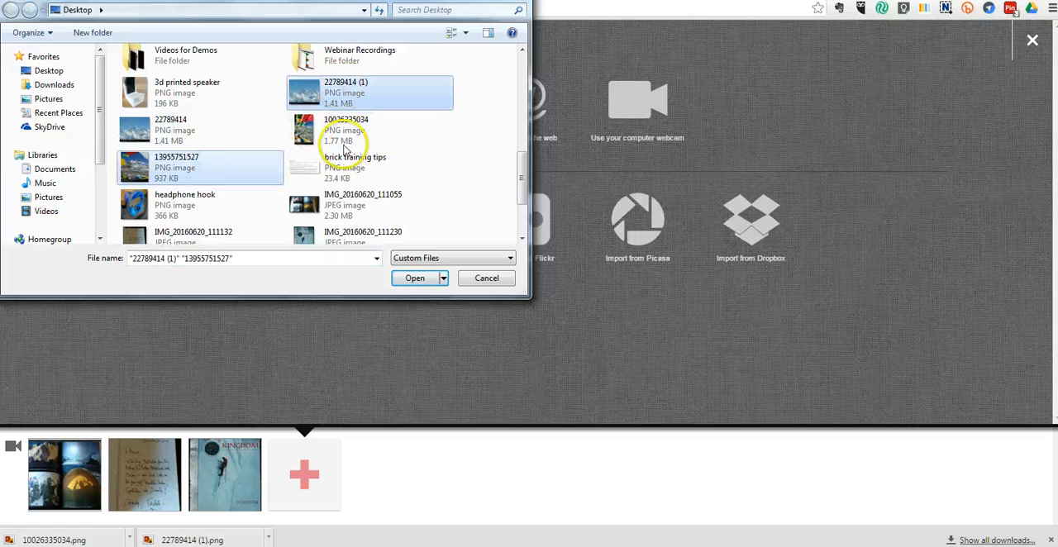
pyautogui.click(413, 279)
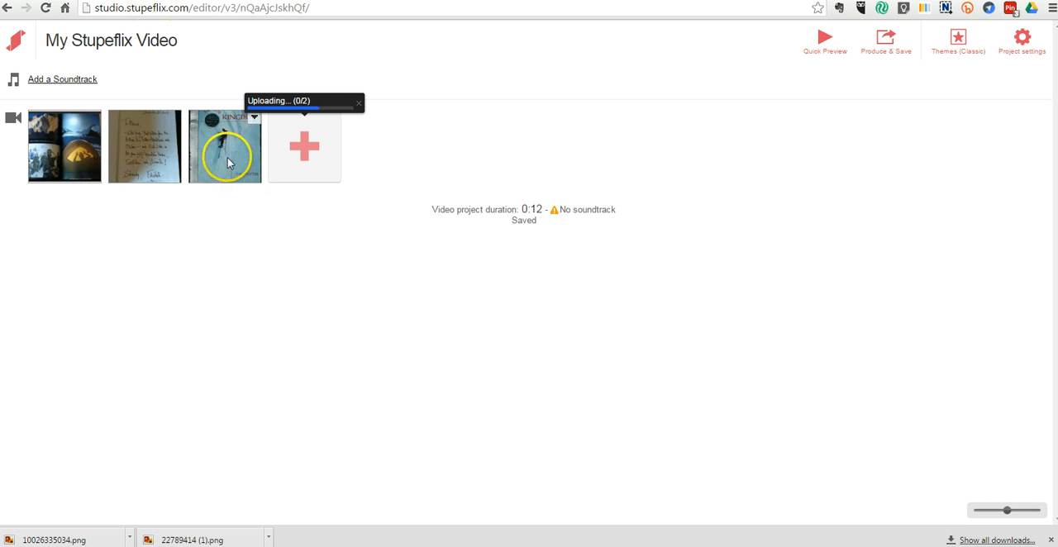
# Step: Reorder the clips so the climber photo comes first and the handwritten letter second
pyautogui.moveTo(226, 154)
pyautogui.mouseDown()
pyautogui.moveTo(83, 147)
pyautogui.moveTo(45, 166)
pyautogui.mouseUp()
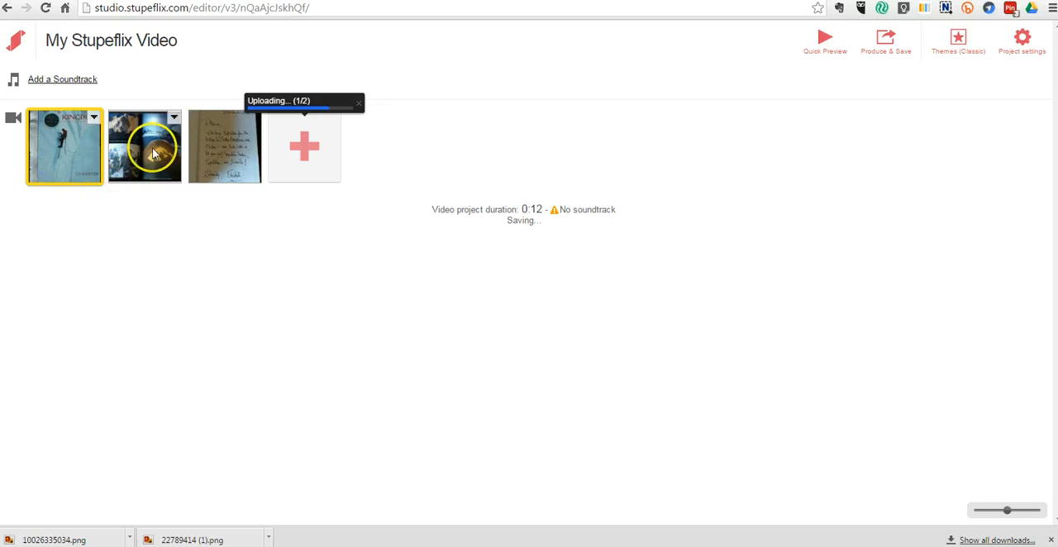
pyautogui.moveTo(220, 165); pyautogui.dragTo(127, 166)
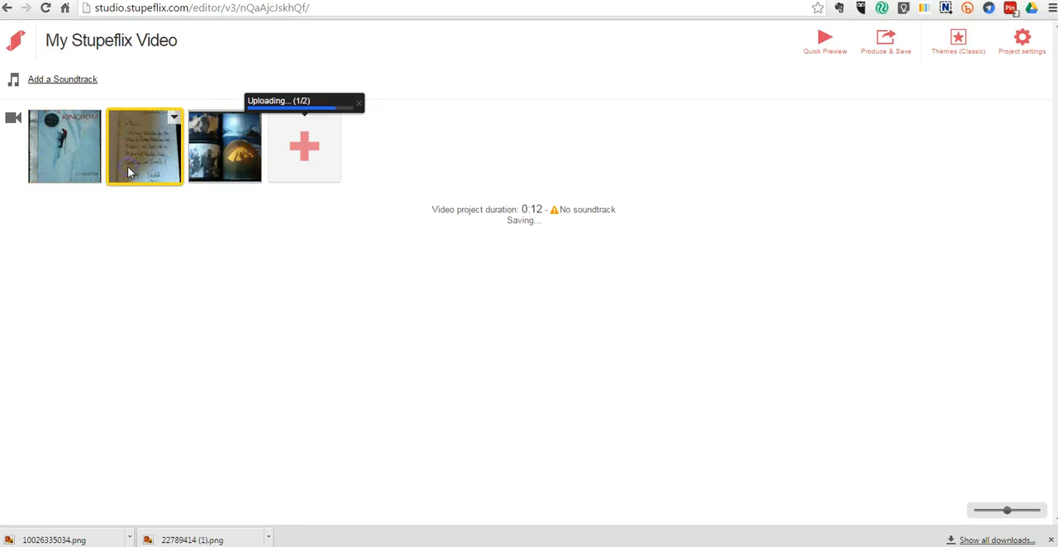
# Step: Insert a Fade to white custom transition after the first clip
pyautogui.click(86, 153)
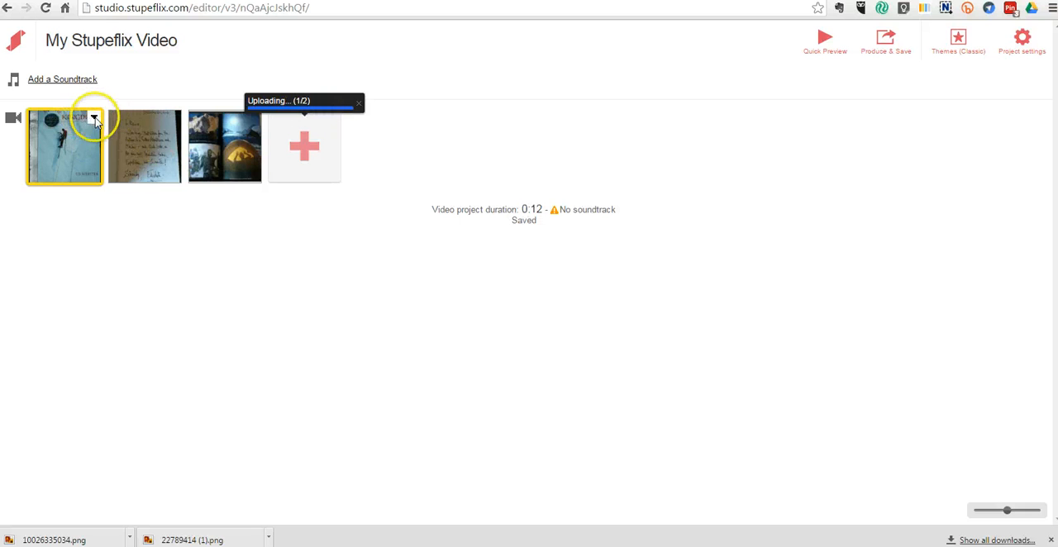
pyautogui.click(94, 118)
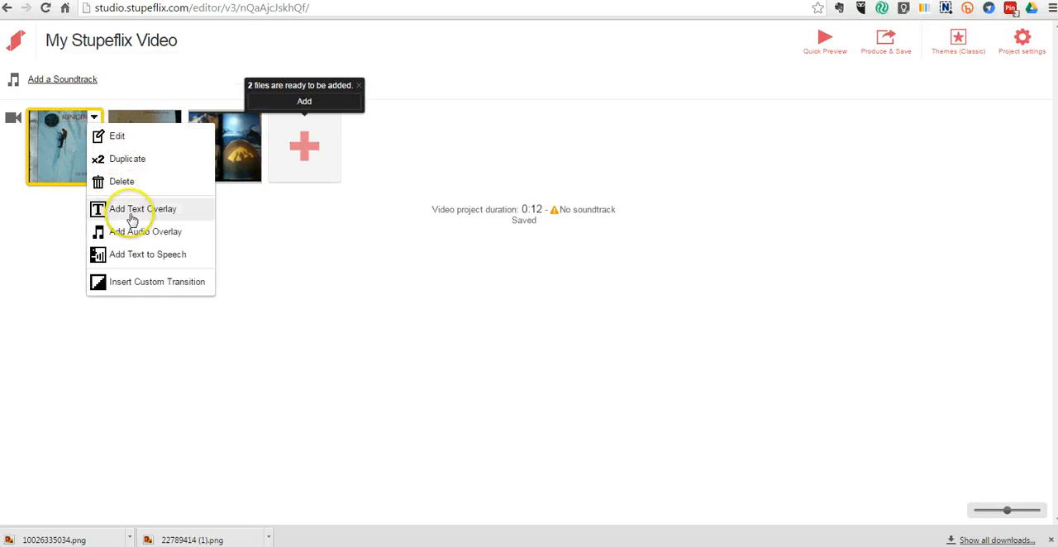
pyautogui.click(156, 282)
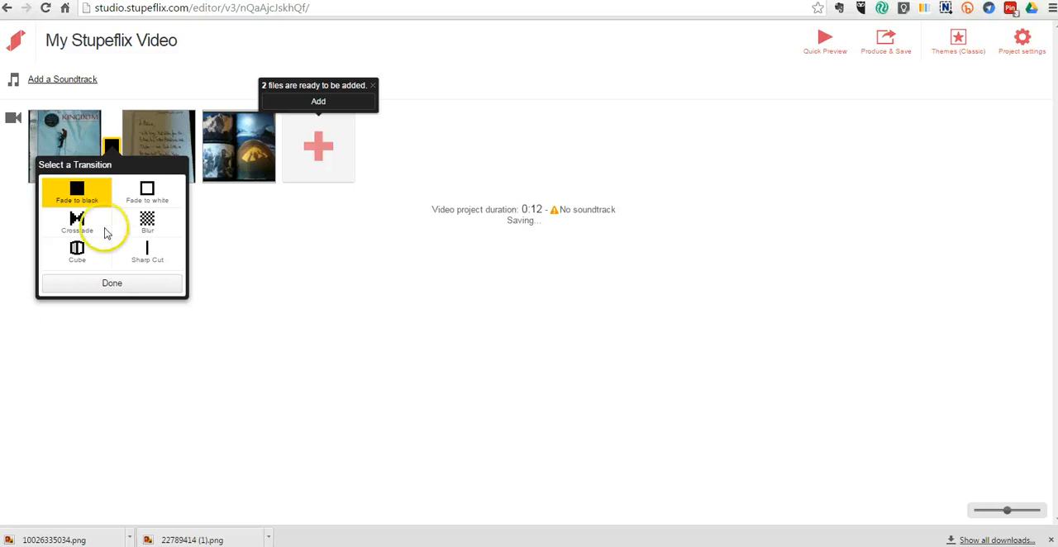
pyautogui.click(146, 190)
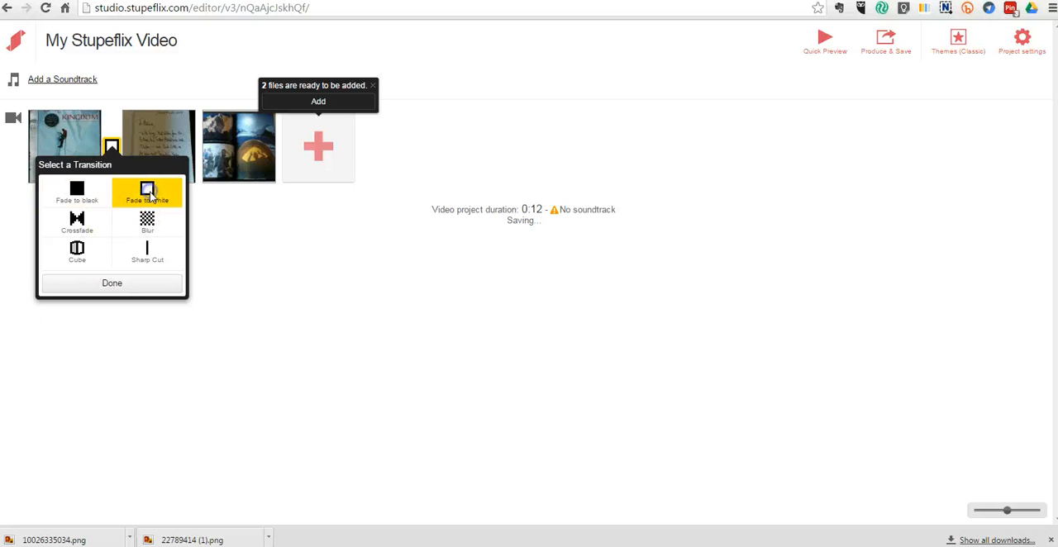
pyautogui.click(141, 284)
# Step: Insert a Blur custom transition after the second clip
pyautogui.click(188, 117)
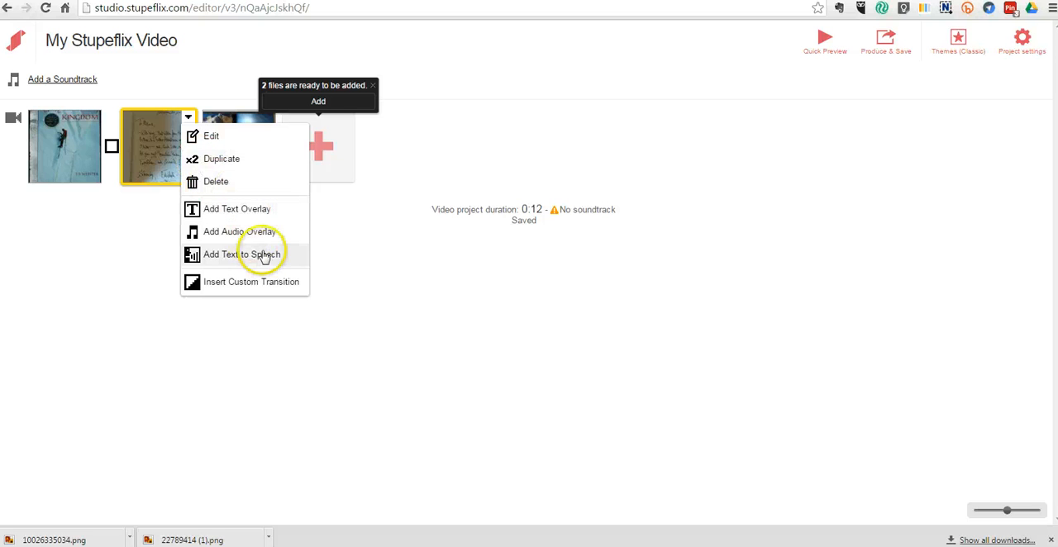
pyautogui.click(273, 282)
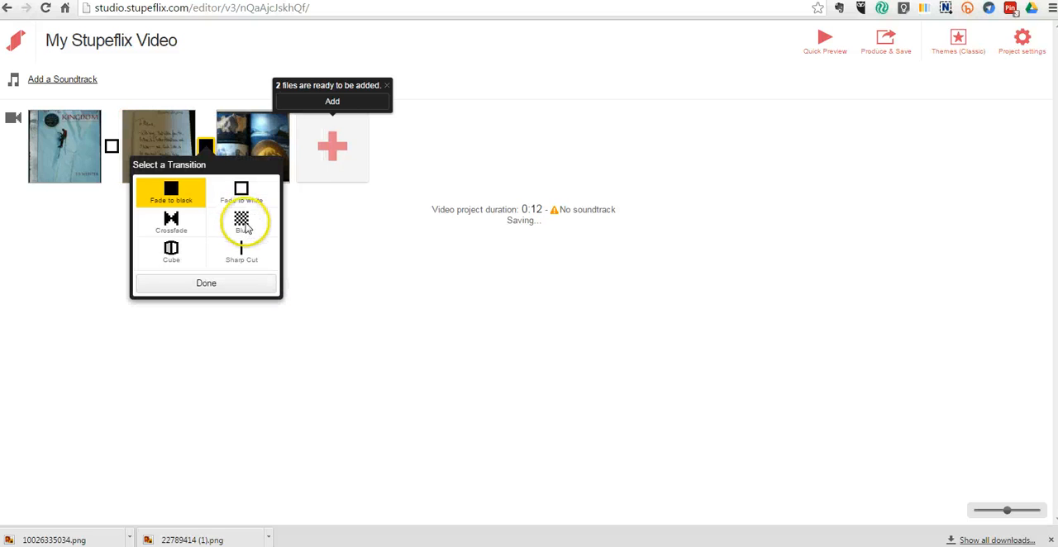
pyautogui.click(241, 222)
# Step: Insert a Crossfade custom transition after the third clip
pyautogui.click(282, 120)
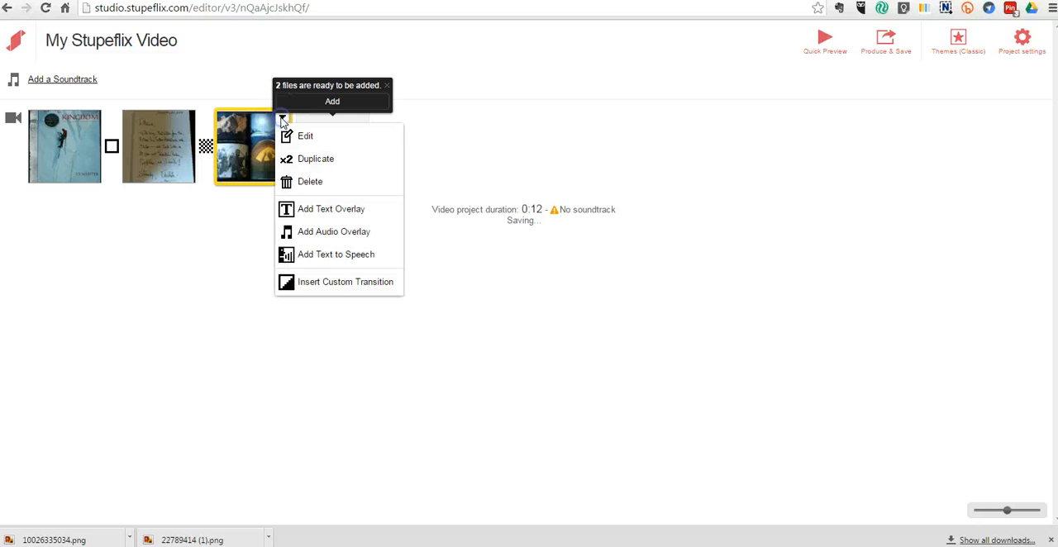
pyautogui.click(343, 282)
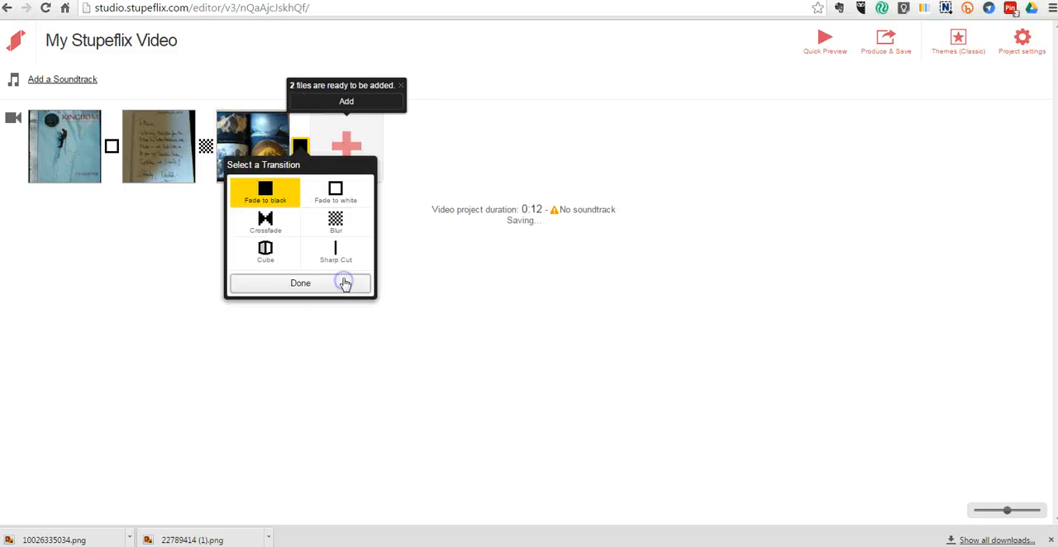
pyautogui.click(265, 222)
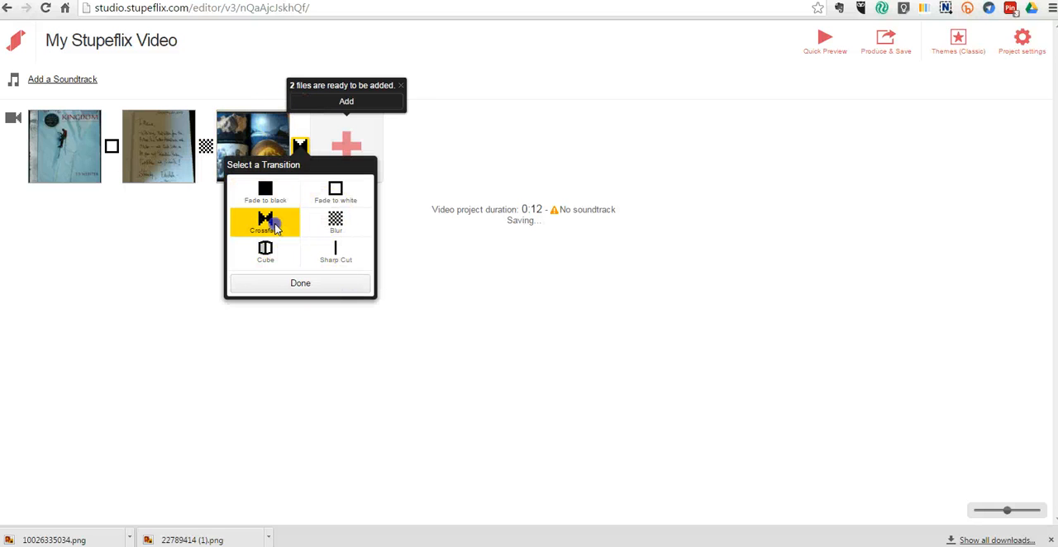
pyautogui.click(301, 283)
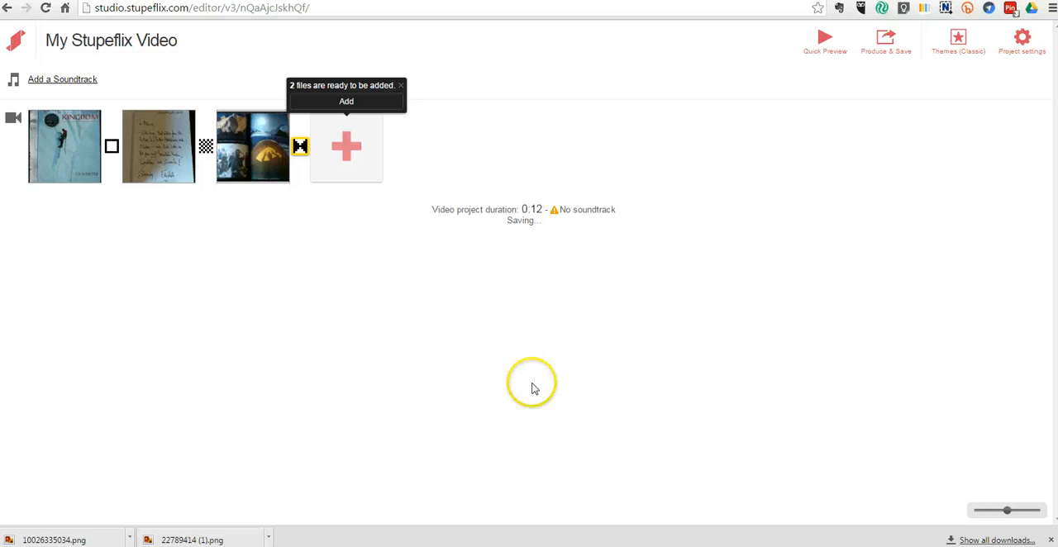
# Step: Add the two ready mountain photos to the timeline and insert a Sharp Cut custom transition after the fourth clip
pyautogui.click(333, 101)
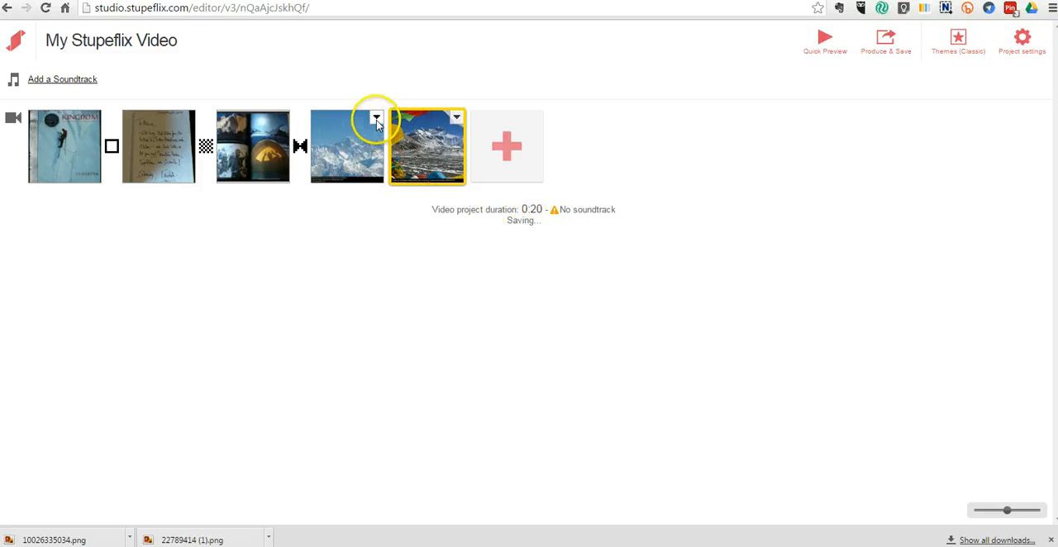
pyautogui.click(376, 118)
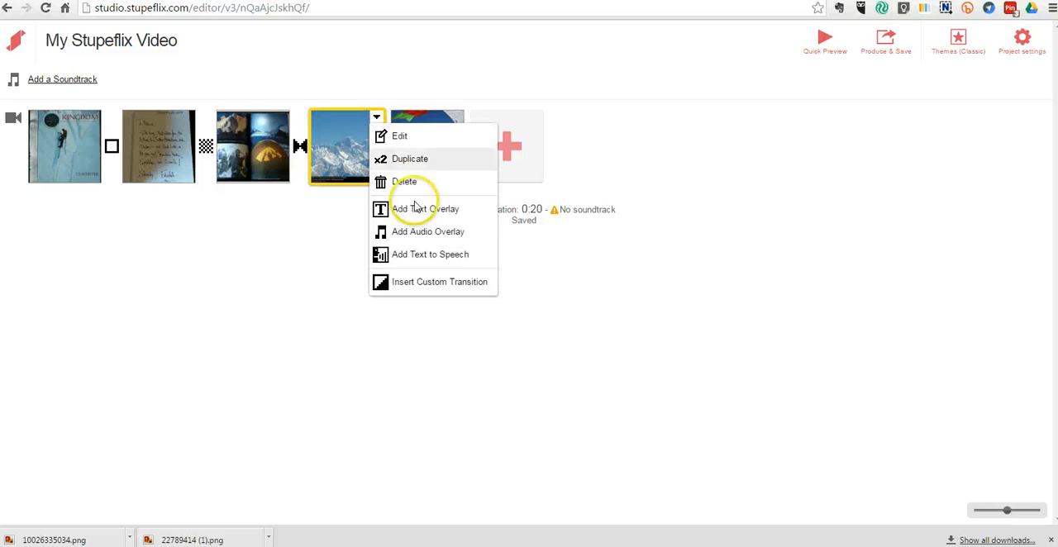
pyautogui.click(446, 282)
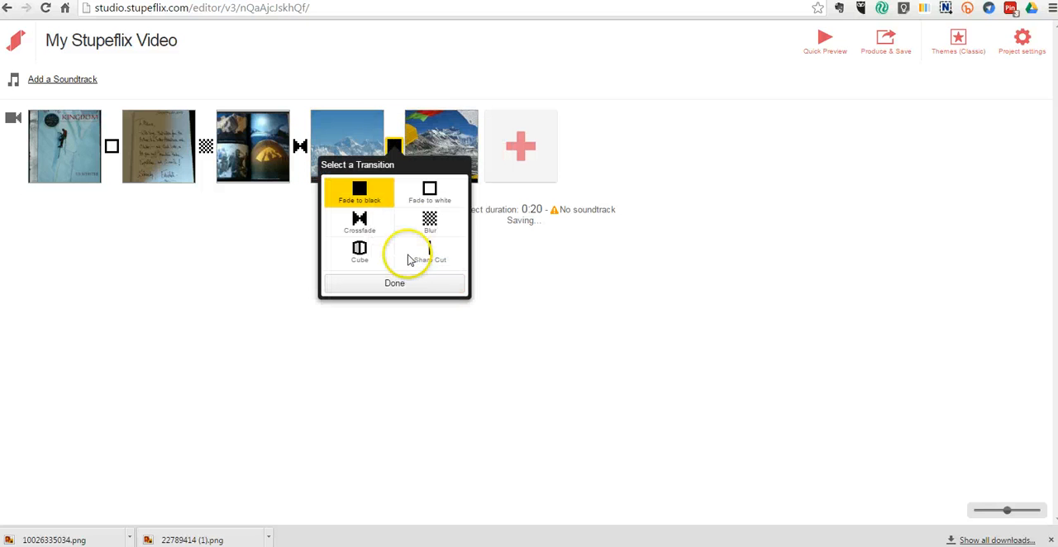
pyautogui.click(429, 221)
pyautogui.click(433, 255)
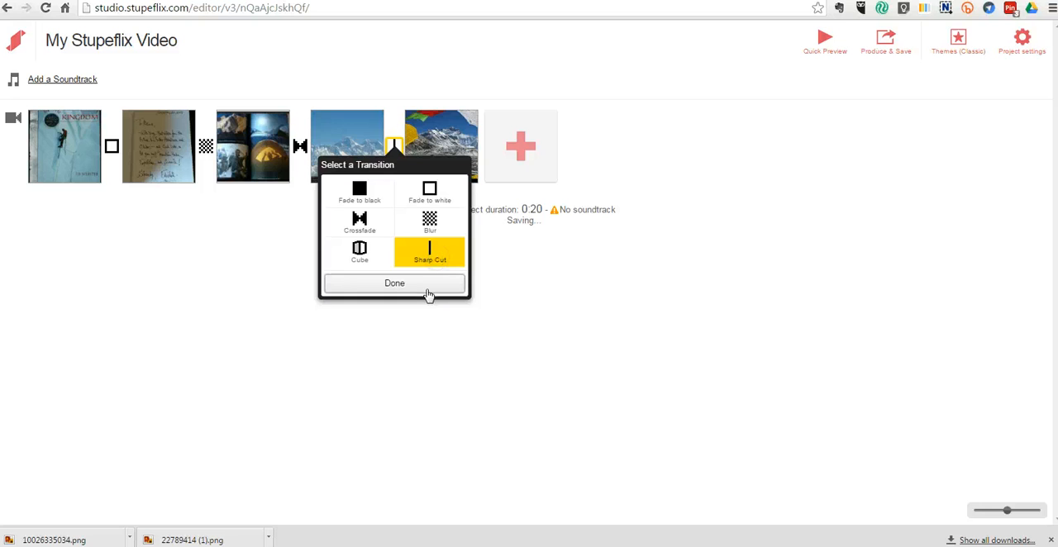
pyautogui.click(428, 287)
# Step: Swap the two mountain clips and move the Sharp Cut transition back between them
pyautogui.moveTo(421, 118); pyautogui.dragTo(330, 144)
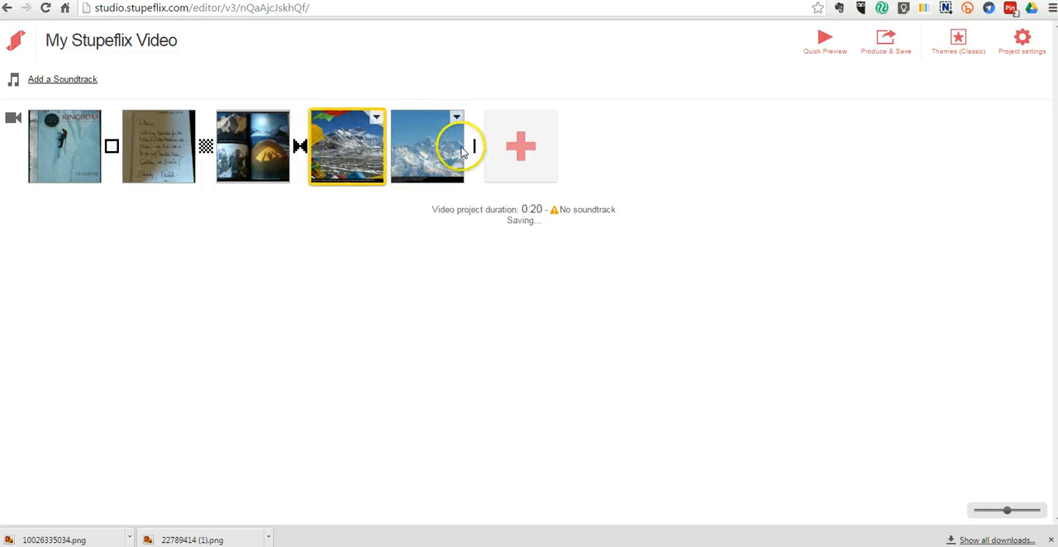
pyautogui.moveTo(475, 155); pyautogui.dragTo(394, 154)
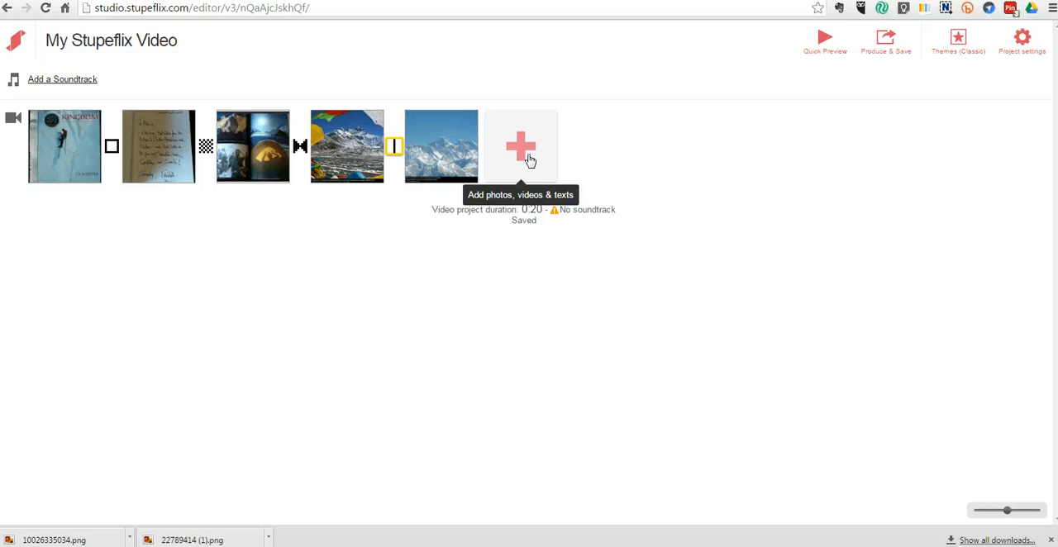
# Step: Switch to the Bitly tab, copy the short link for the Alpinist chapter article, and return to the editor
pyautogui.click(468, 1)
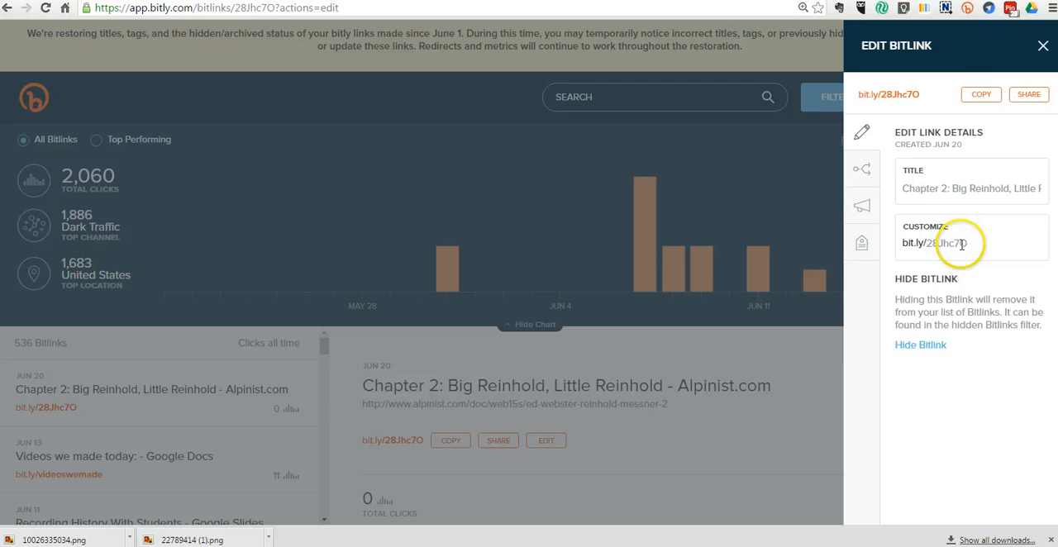
pyautogui.click(981, 95)
pyautogui.hotkey('ctrl', 'Tab')
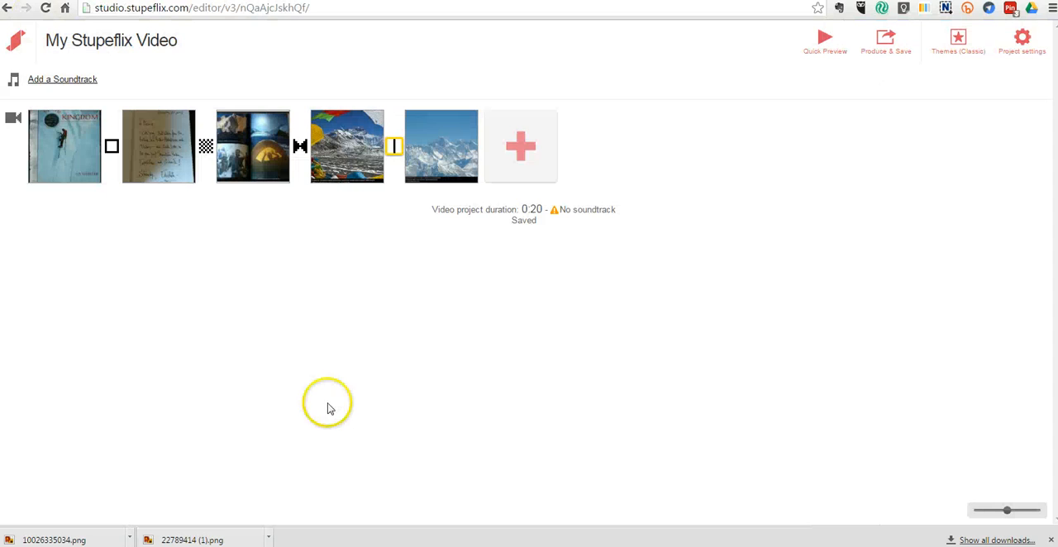
# Step: Add a title slide after the last clip and paste the copied short link below 'Read a sample:'
pyautogui.click(523, 147)
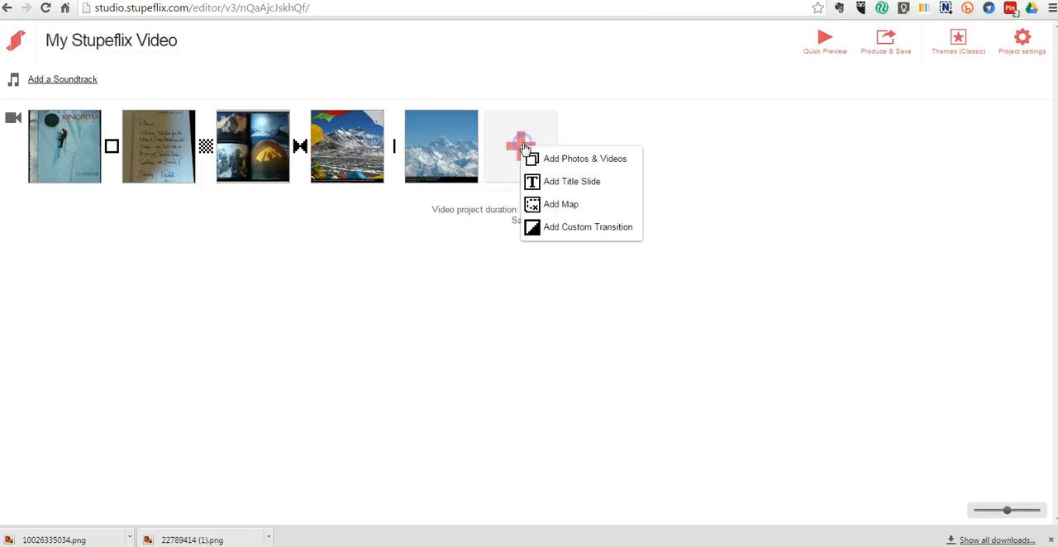
pyautogui.click(581, 182)
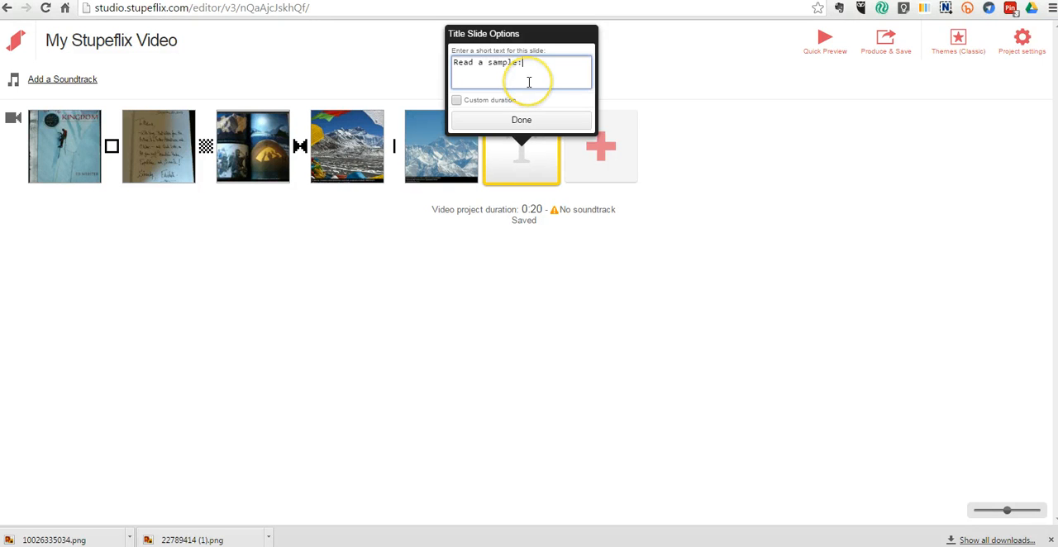
pyautogui.hotkey('ctrl', 'v')
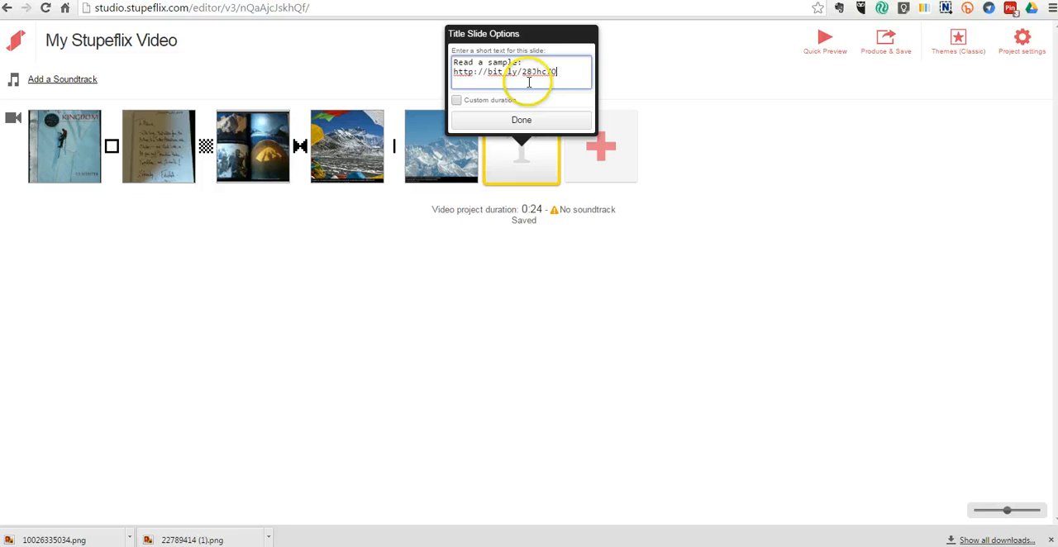
pyautogui.click(489, 75)
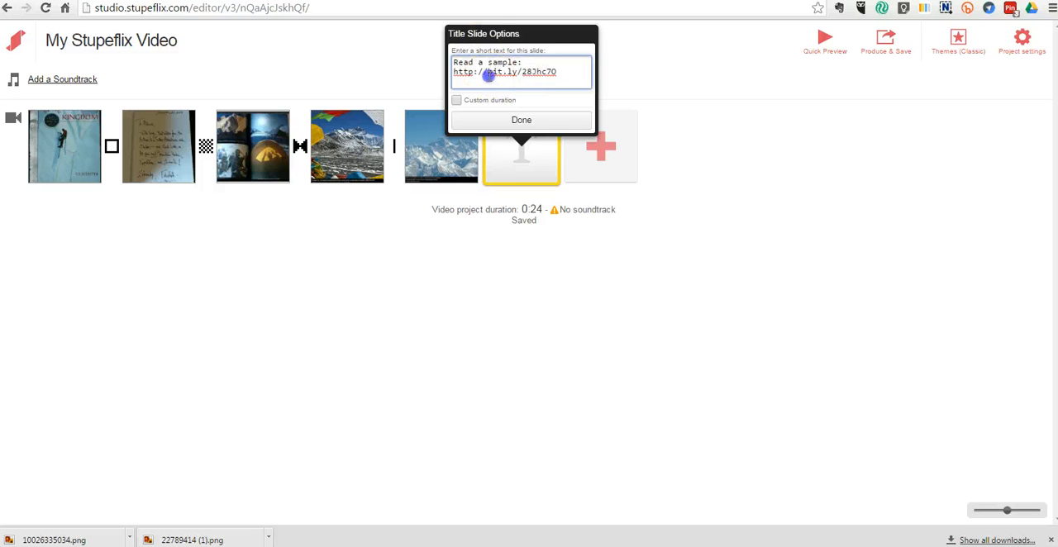
pyautogui.press('BackSpace')
pyautogui.press('BackSpace')
pyautogui.press('BackSpace')
pyautogui.press('BackSpace')
pyautogui.press('BackSpace')
pyautogui.press('BackSpace')
pyautogui.press('BackSpace')
pyautogui.click(456, 100)
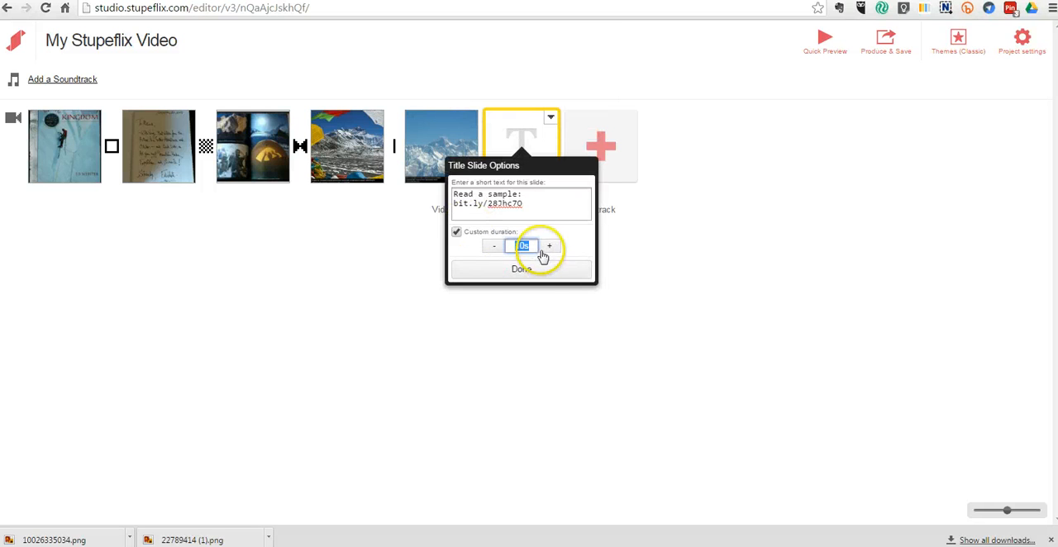
pyautogui.click(552, 276)
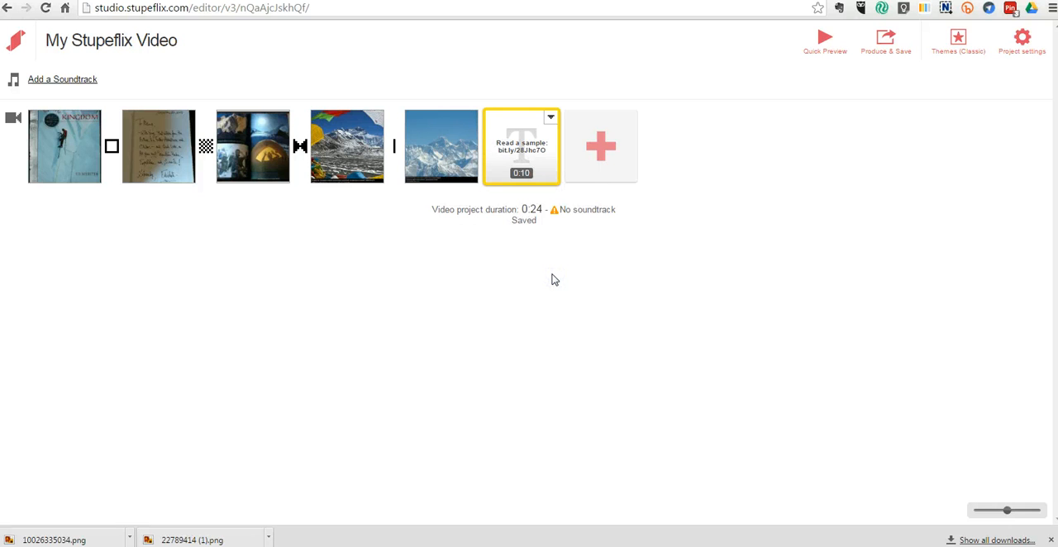
# Step: Add another title slide reading 'Snow In the Kingdom' and 'By Ed Webster' on two lines
pyautogui.click(616, 147)
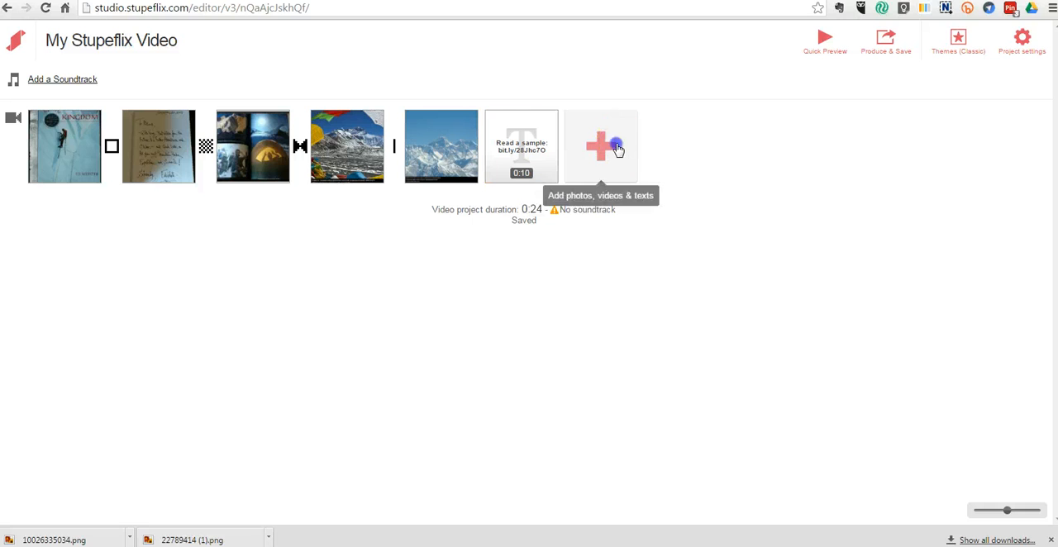
pyautogui.click(665, 185)
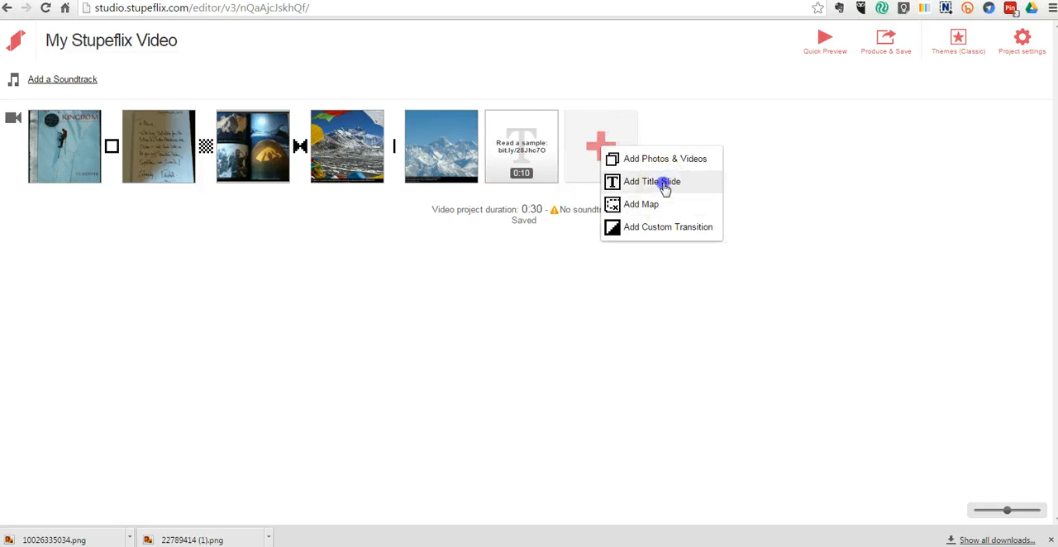
pyautogui.write('Sn')
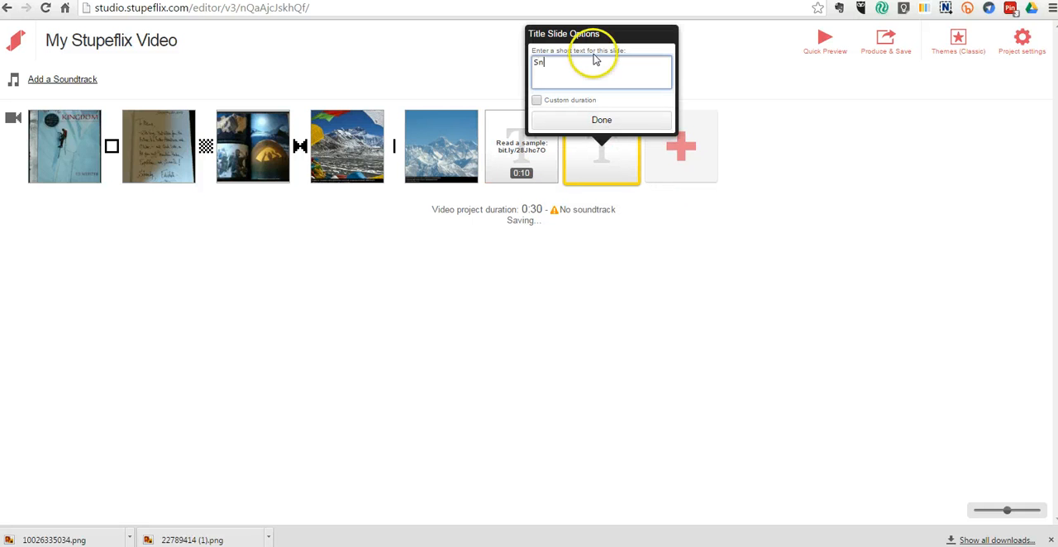
pyautogui.write('ow In the Sun')
pyautogui.write('gdo')
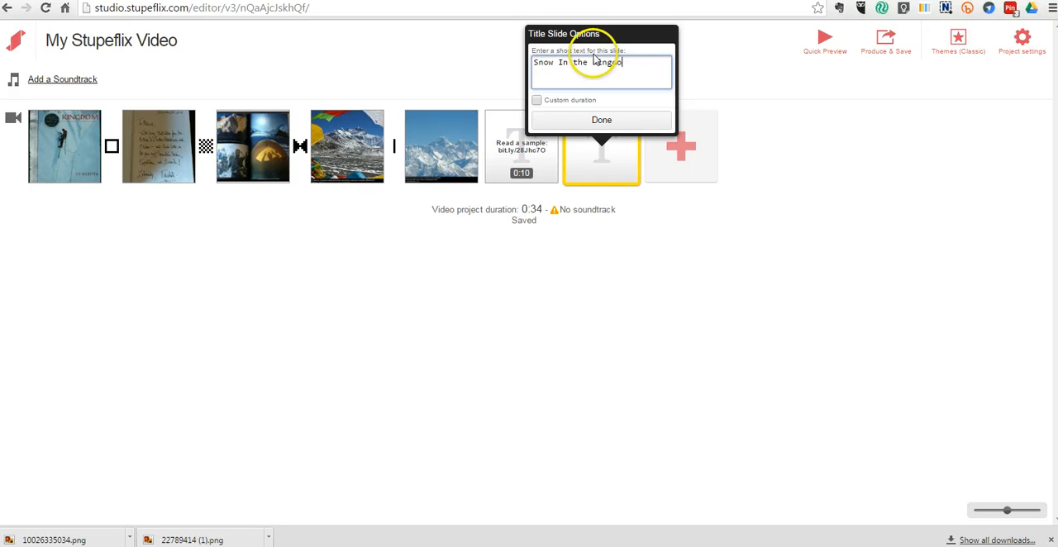
pyautogui.write('m')
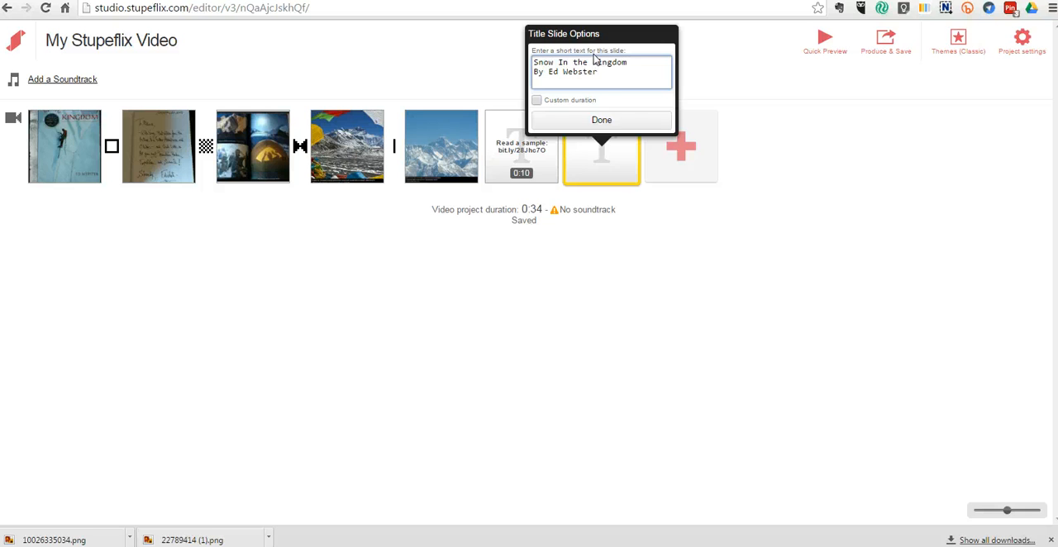
# Step: Set that title slide's custom duration to 7 seconds and move it to the start of the timeline
pyautogui.click(536, 100)
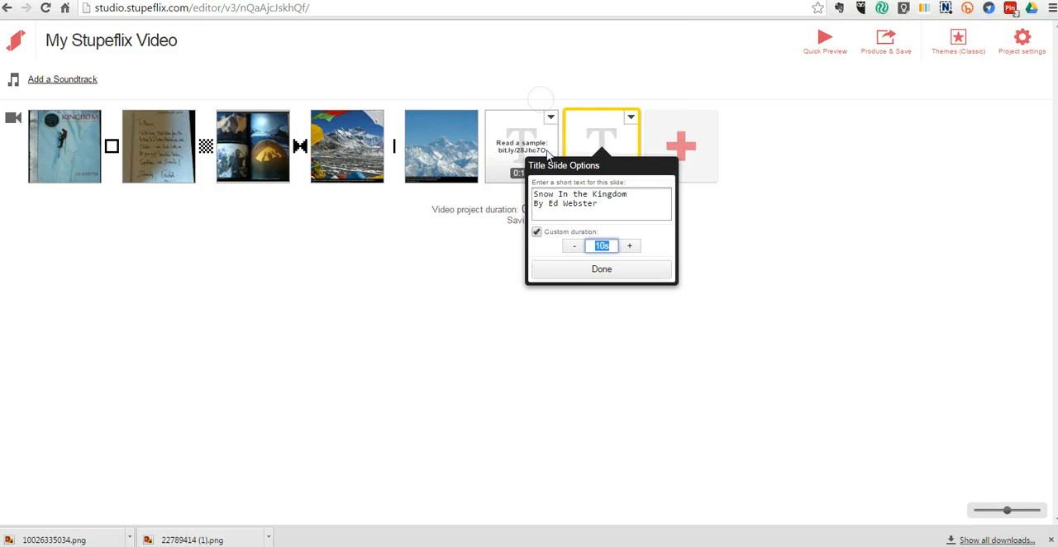
pyautogui.click(604, 248)
pyautogui.click(622, 270)
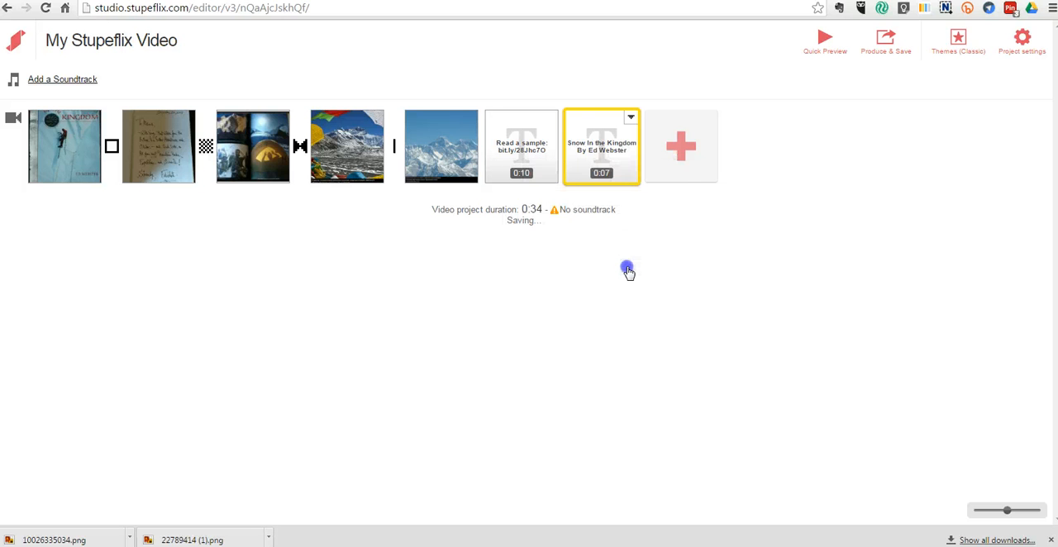
pyautogui.moveTo(609, 140); pyautogui.dragTo(46, 135)
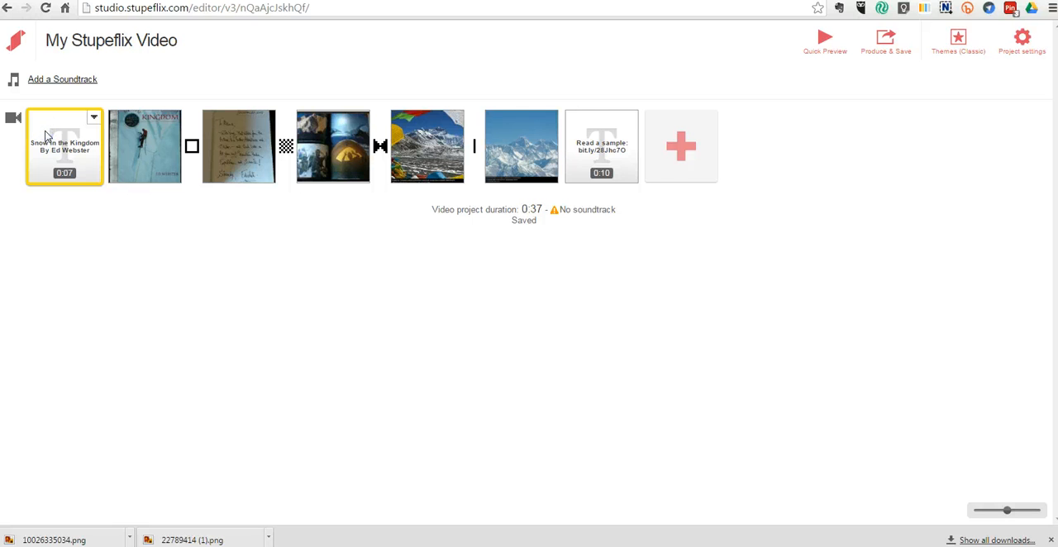
# Step: Insert a Crossfade custom transition after the snowy mountain clip, before the link title slide
pyautogui.click(550, 117)
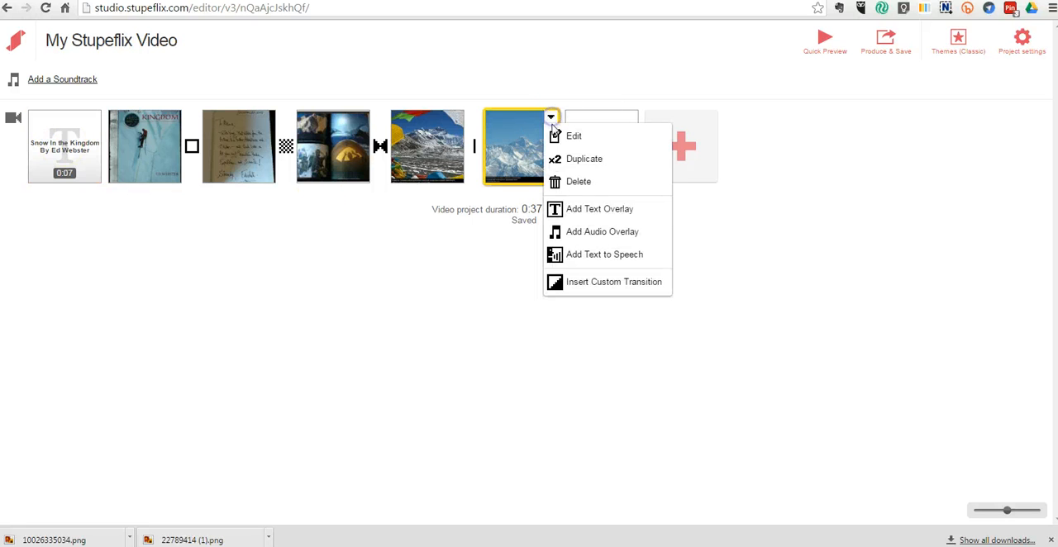
pyautogui.click(595, 214)
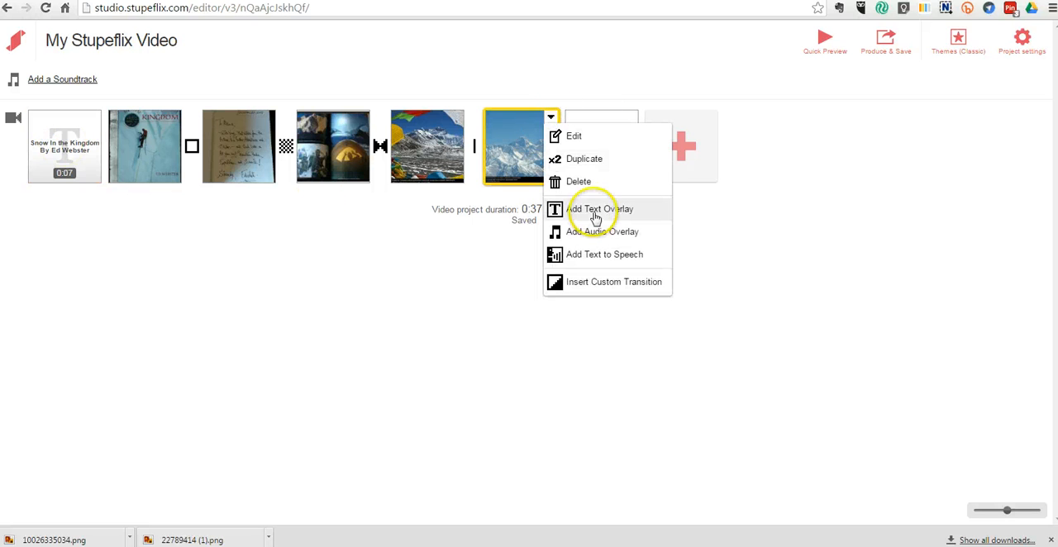
pyautogui.click(615, 282)
pyautogui.click(559, 234)
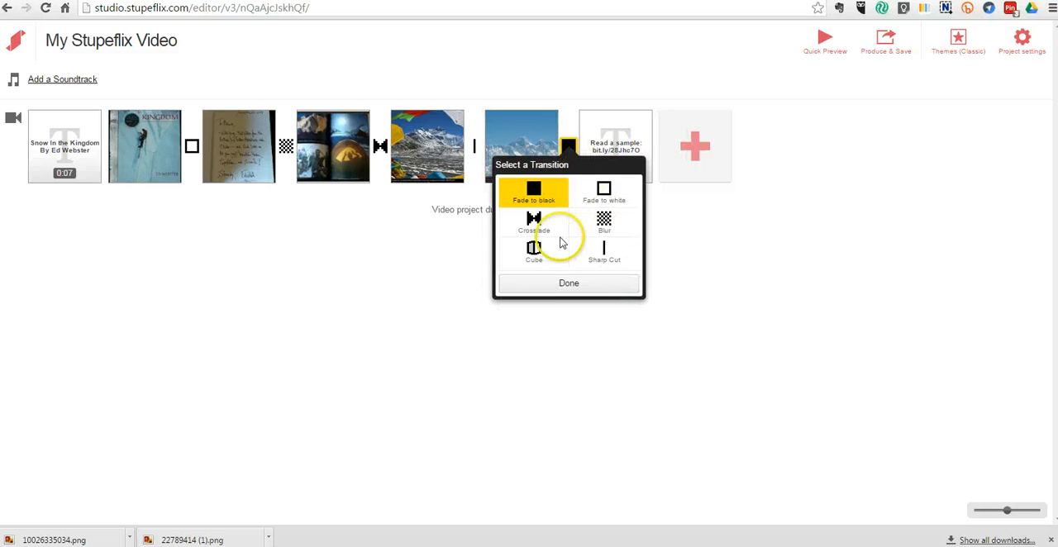
pyautogui.click(567, 283)
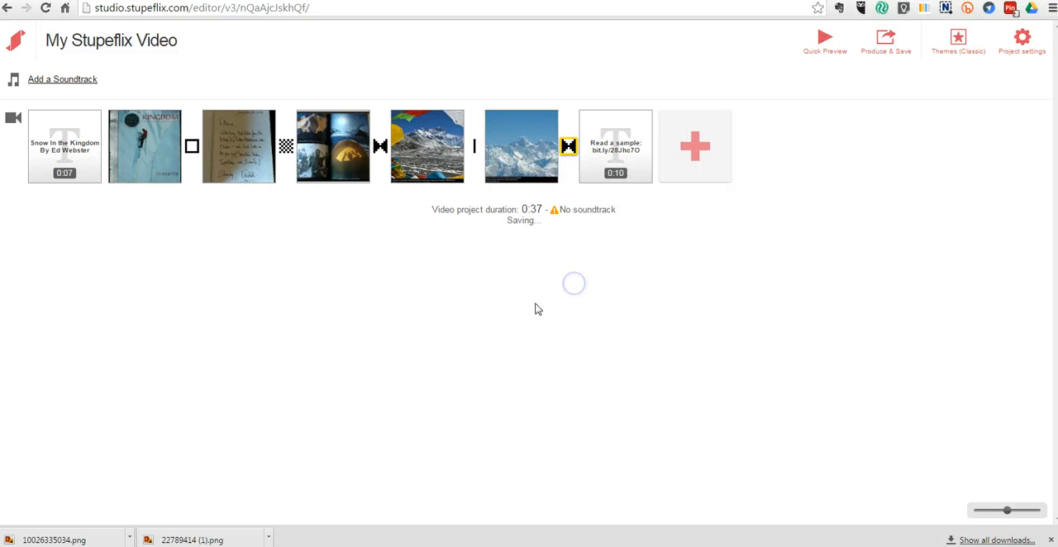
pyautogui.click(295, 282)
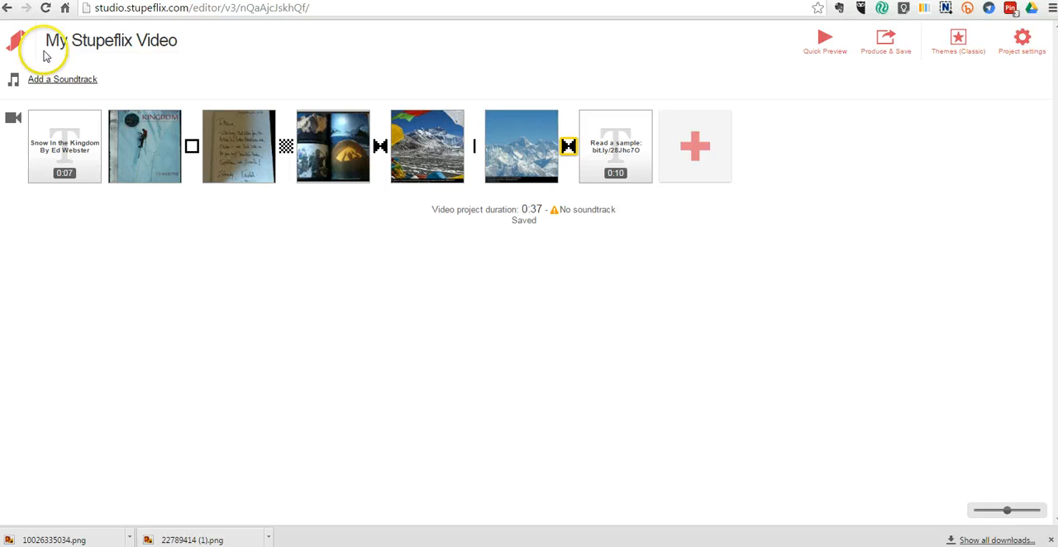
# Step: Insert a Fade to white custom transition after the opening title slide
pyautogui.click(94, 119)
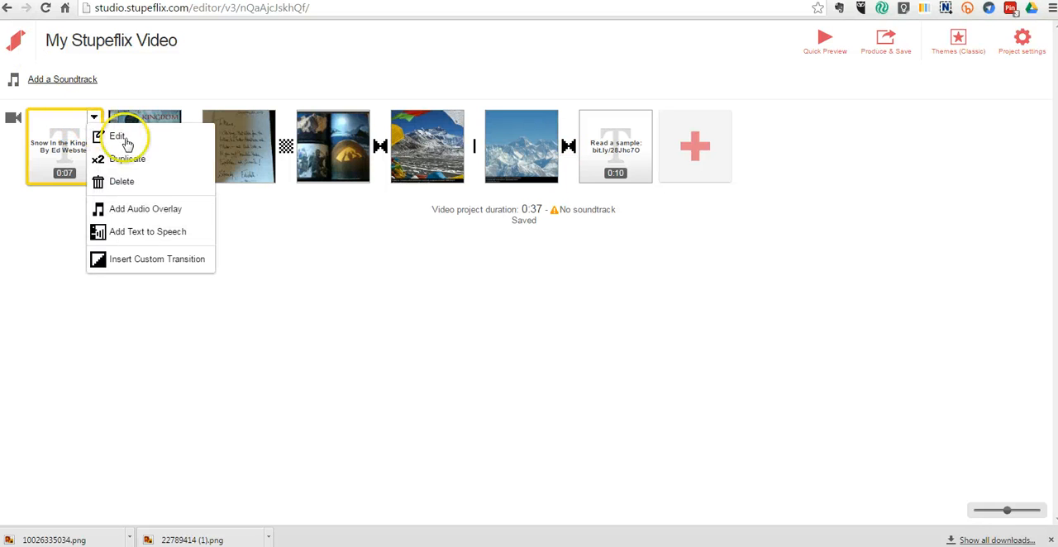
pyautogui.click(168, 260)
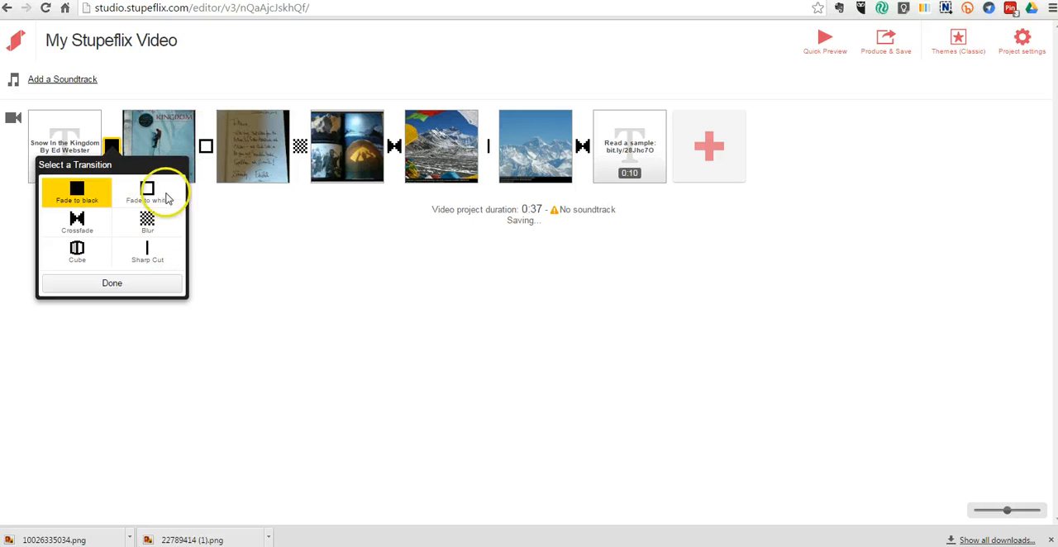
pyautogui.click(157, 194)
pyautogui.click(155, 285)
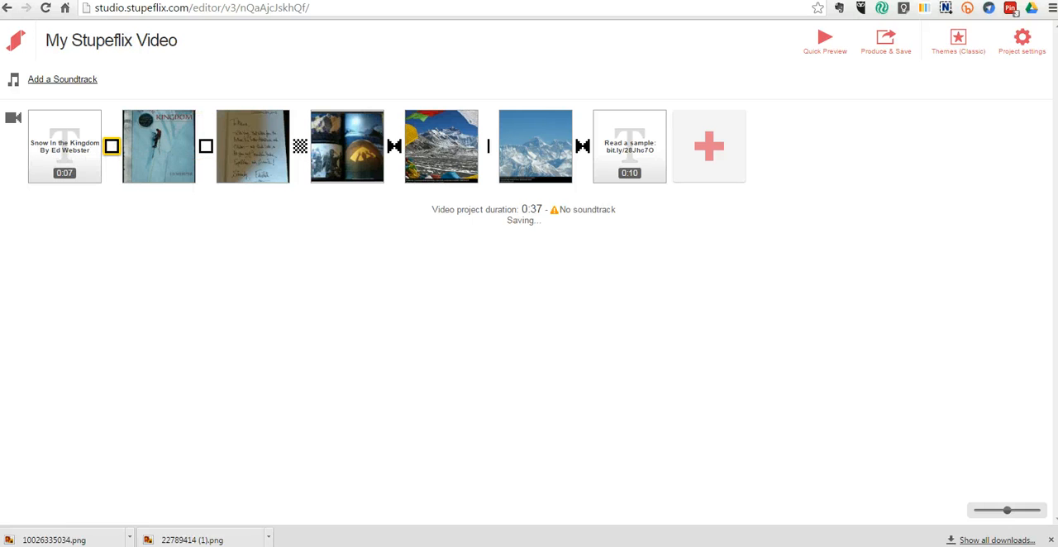
# Step: Switch to the Vocaroo tab and record a voice clip, allowing microphone access
pyautogui.click(330, 0)
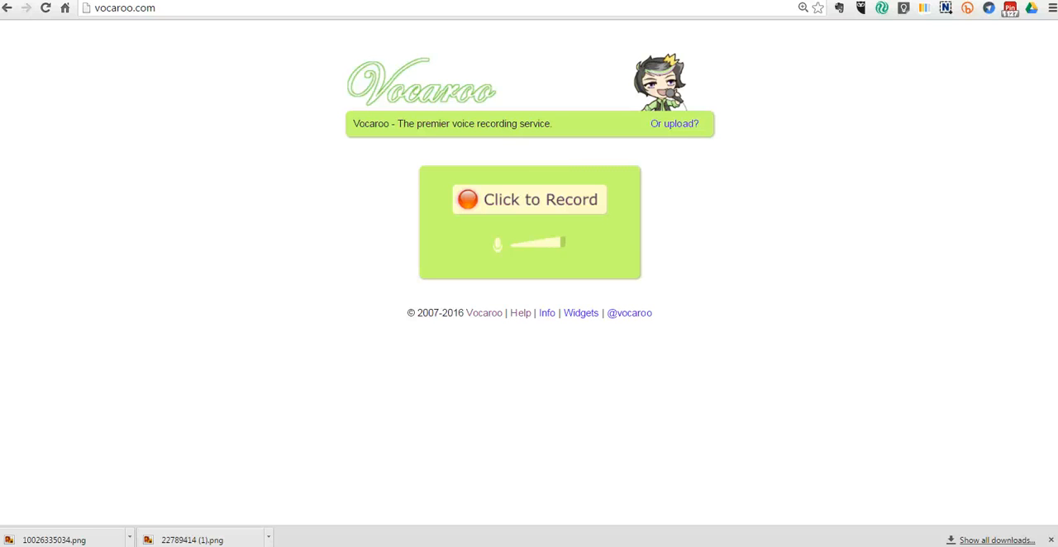
pyautogui.click(507, 206)
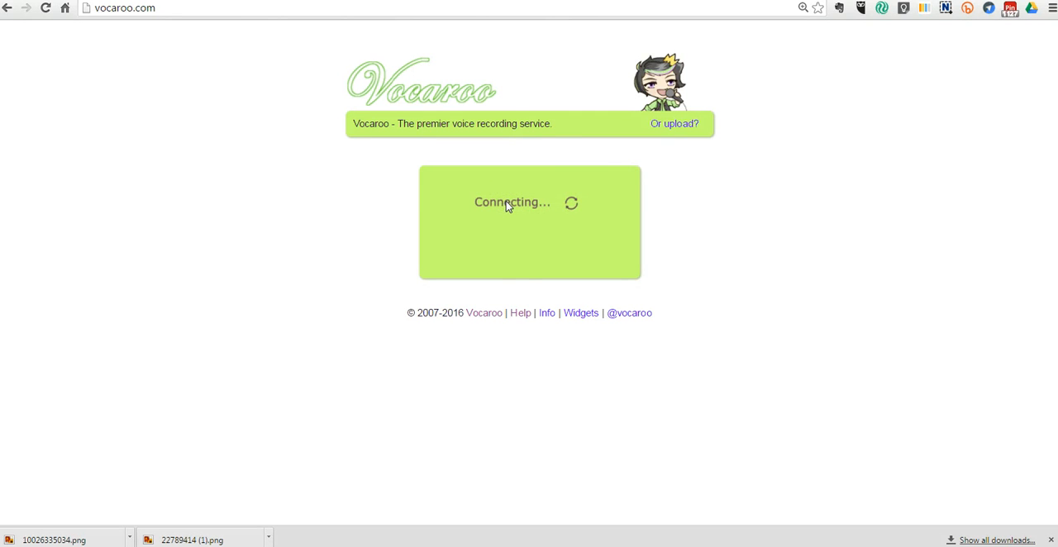
pyautogui.click(516, 261)
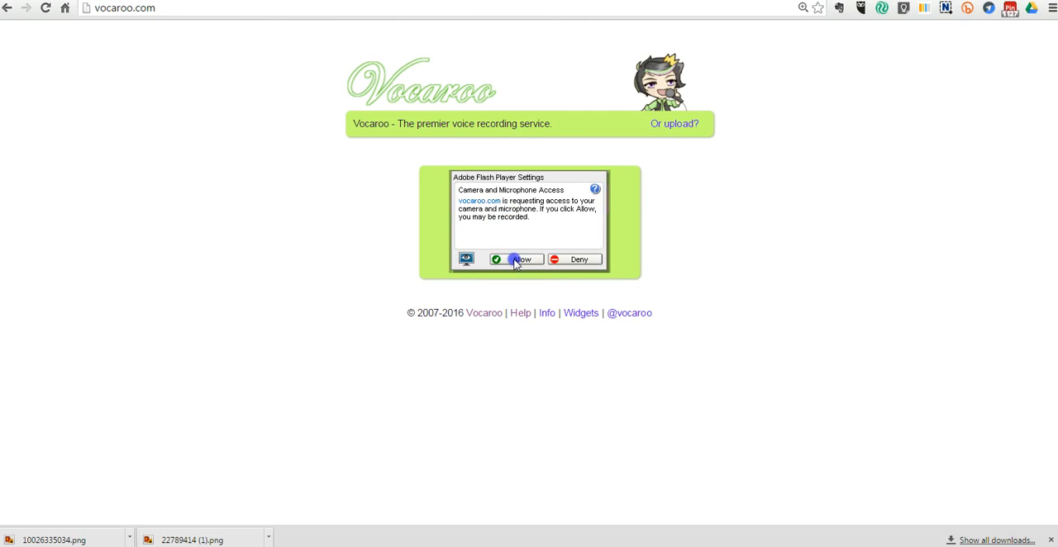
pyautogui.click(519, 260)
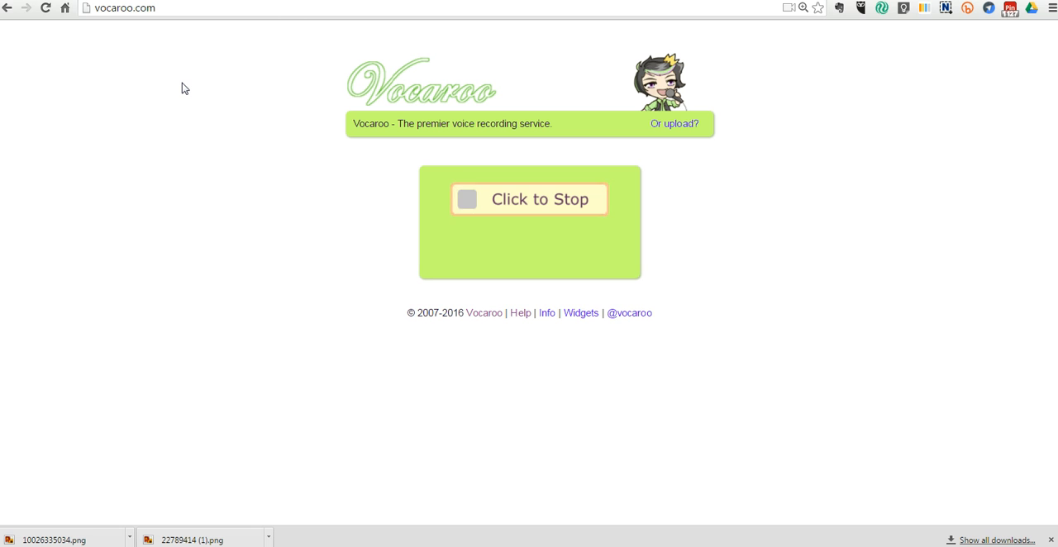
pyautogui.click(588, 209)
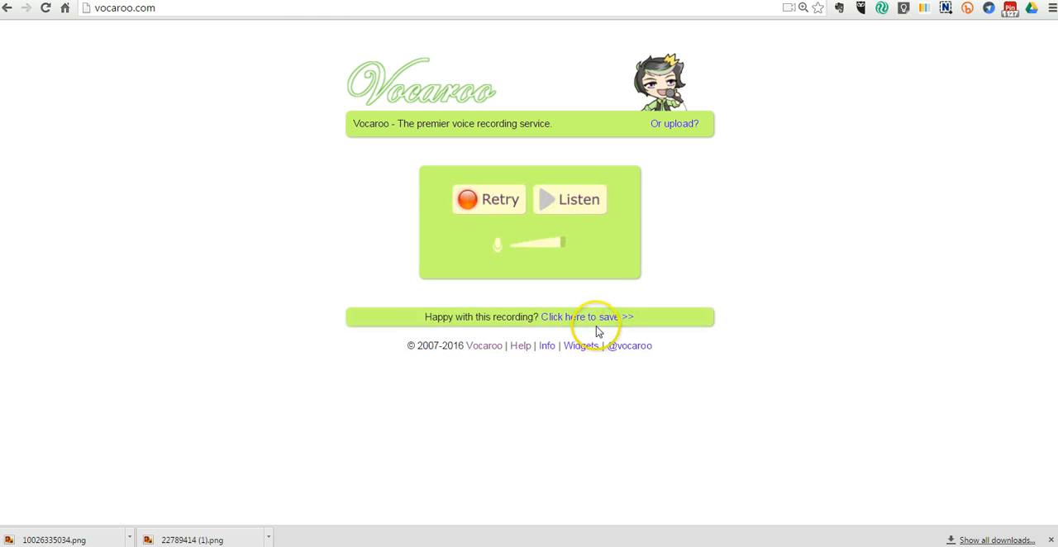
# Step: Save the Vocaroo recording, download it as an MP3, and copy the file to the desktop
pyautogui.click(597, 320)
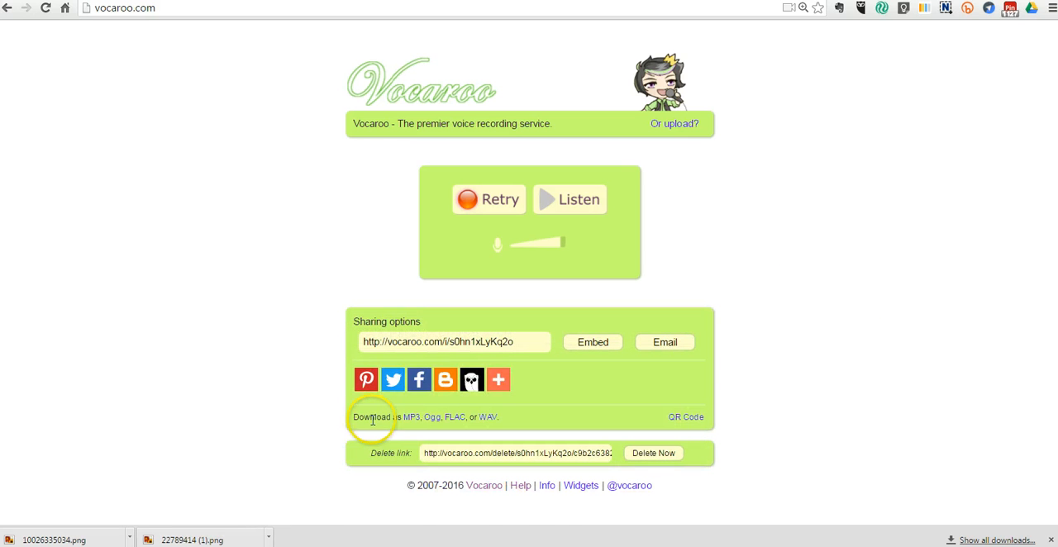
pyautogui.click(407, 420)
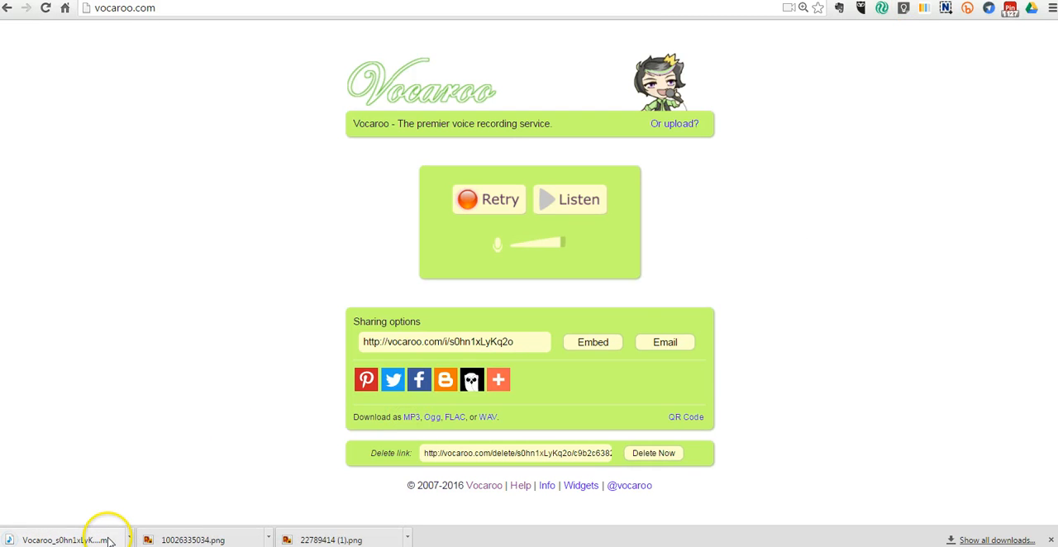
pyautogui.click(1024, 1)
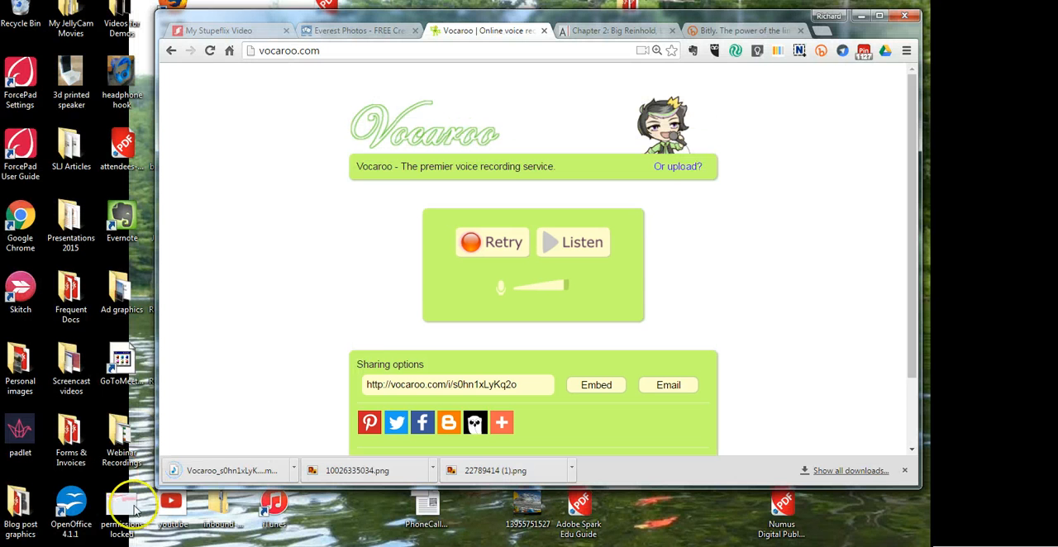
pyautogui.moveTo(231, 473); pyautogui.dragTo(376, 516)
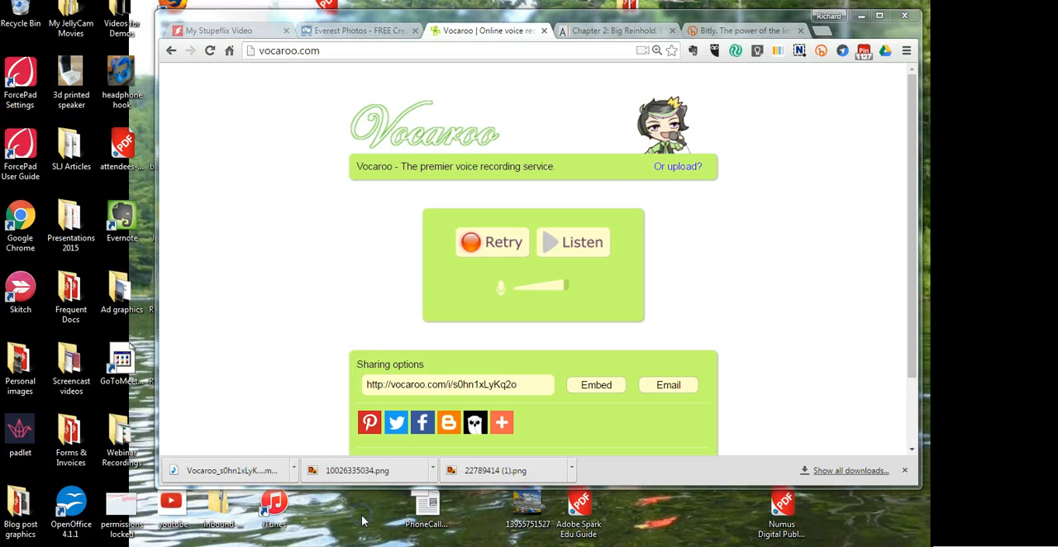
# Step: Return to the Stupeflix editor and upload the Vocaroo MP3 from the desktop as the project soundtrack
pyautogui.click(880, 14)
pyautogui.click(66, 1)
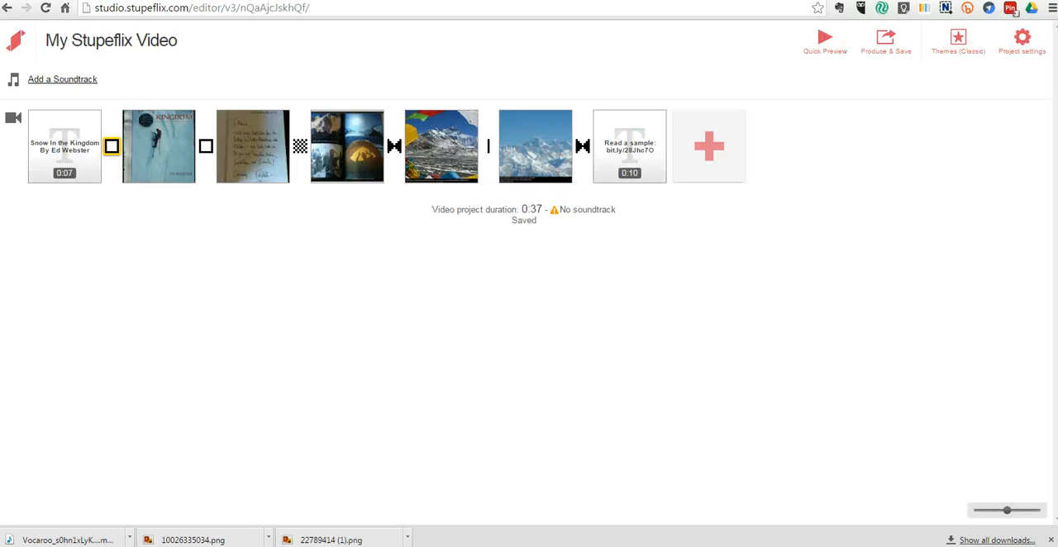
pyautogui.click(71, 80)
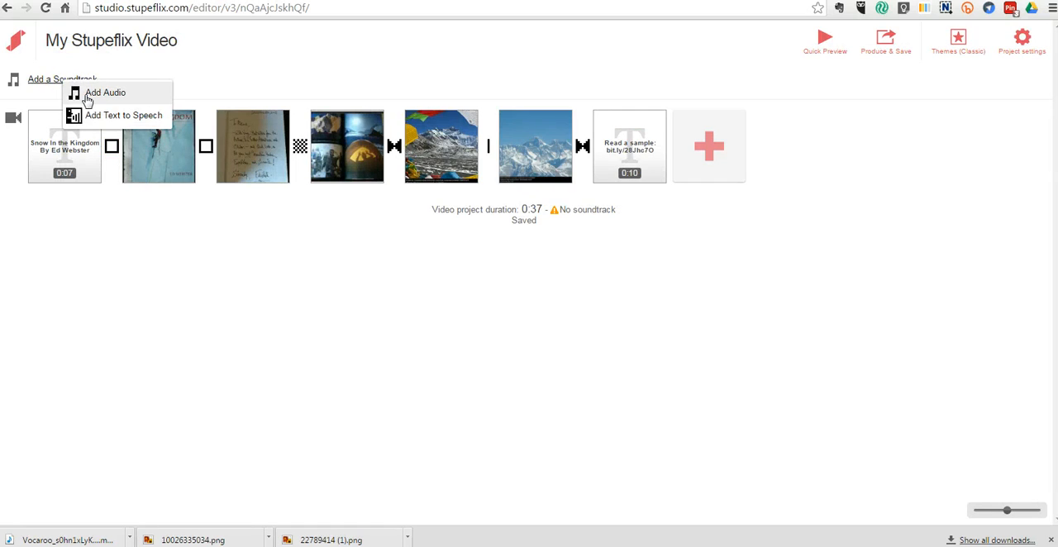
pyautogui.click(82, 91)
pyautogui.click(482, 100)
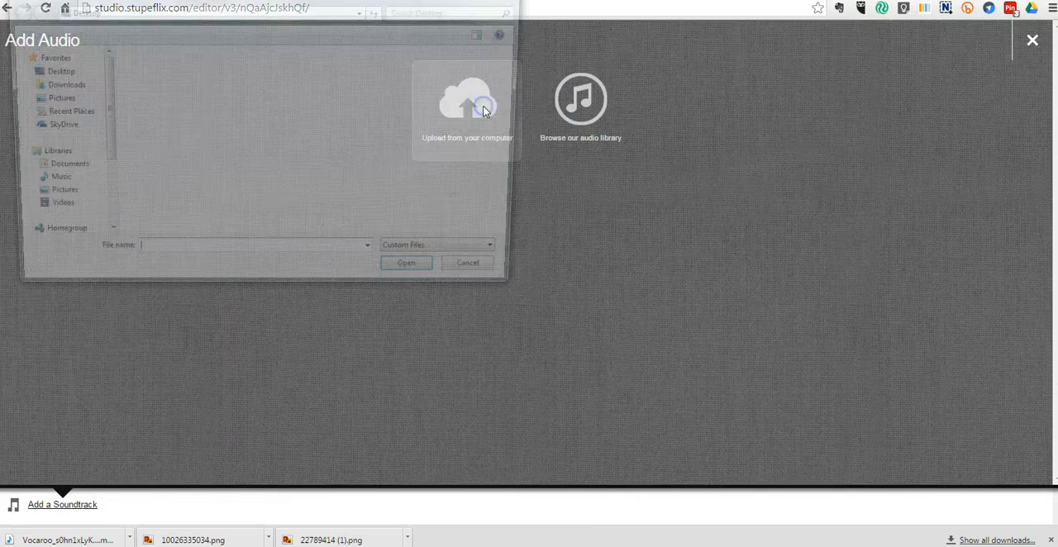
pyautogui.moveTo(522, 82); pyautogui.dragTo(515, 182)
pyautogui.click(223, 231)
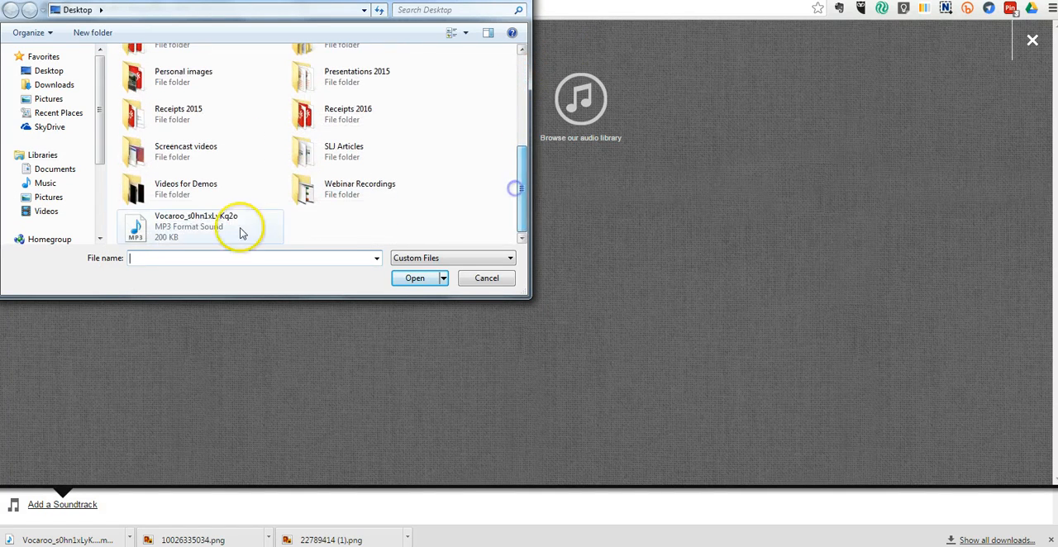
pyautogui.click(415, 279)
pyautogui.click(407, 285)
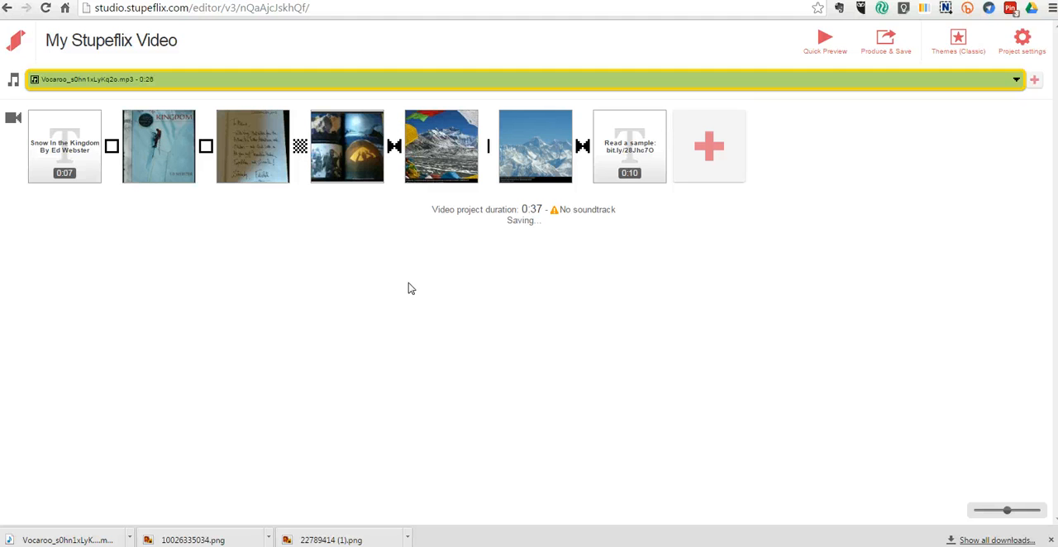
pyautogui.click(1016, 79)
pyautogui.click(578, 252)
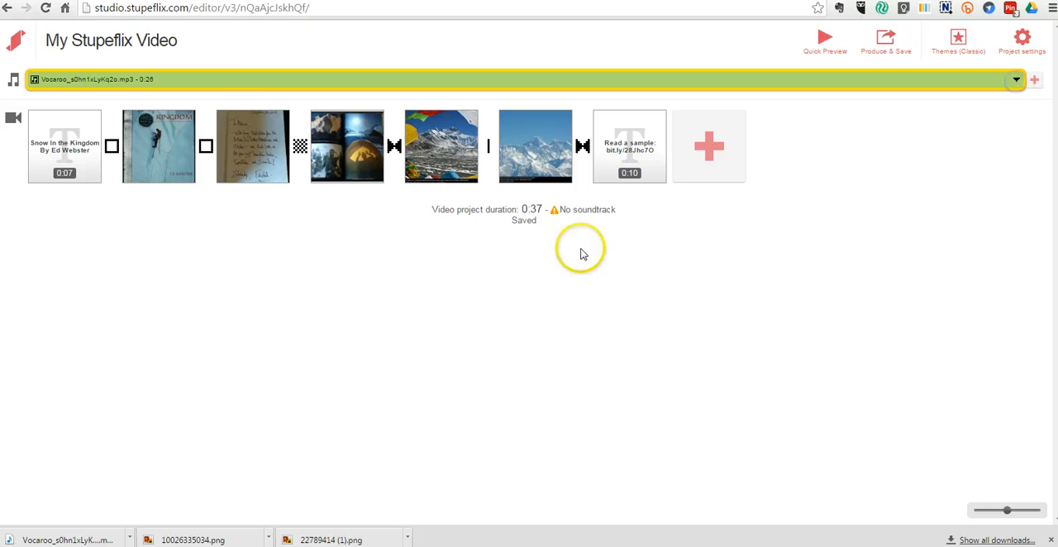
# Step: Add the Folk library track "Out of Nowhere" as an audio overlay on the snowy book cover clip
pyautogui.click(189, 118)
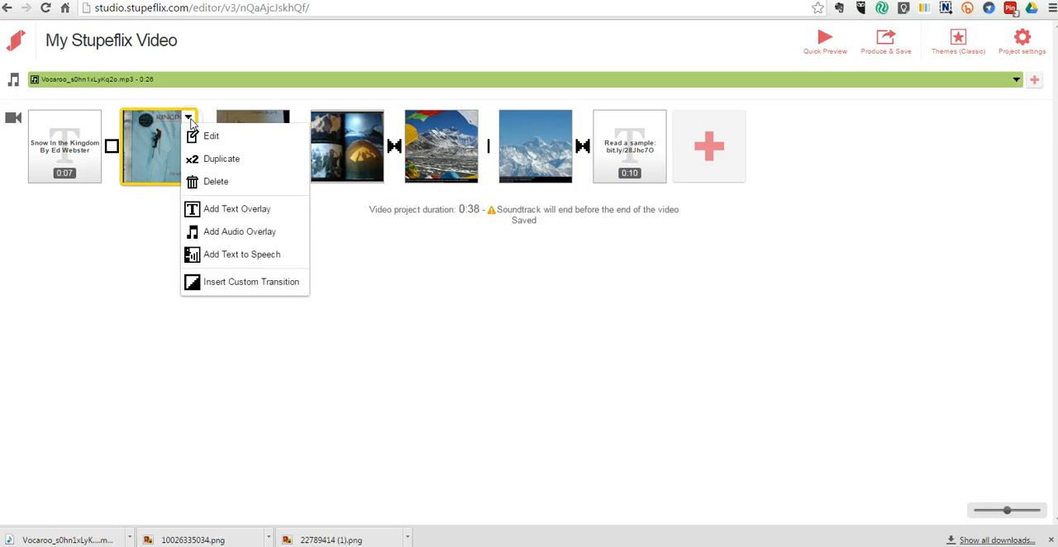
pyautogui.click(252, 240)
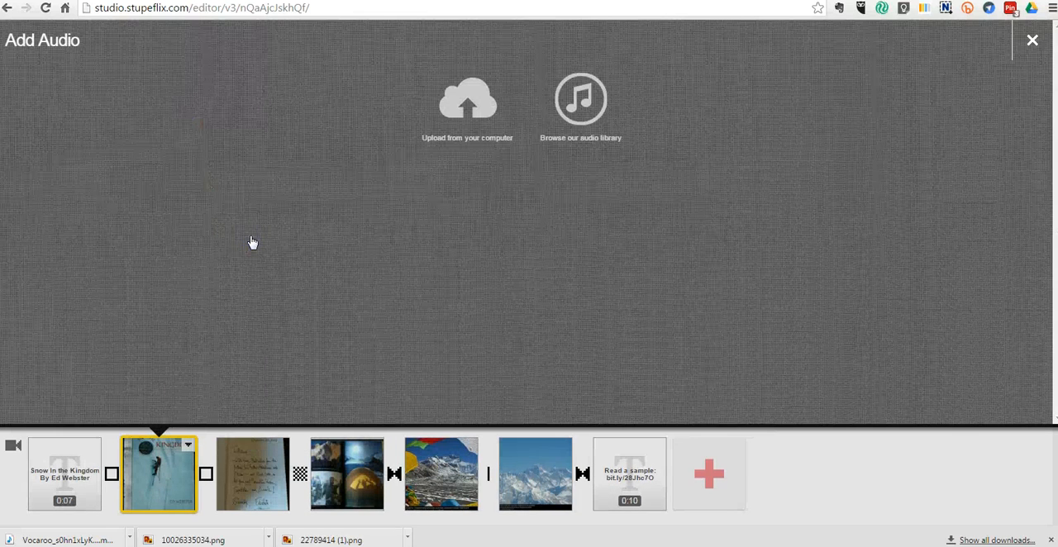
pyautogui.click(571, 120)
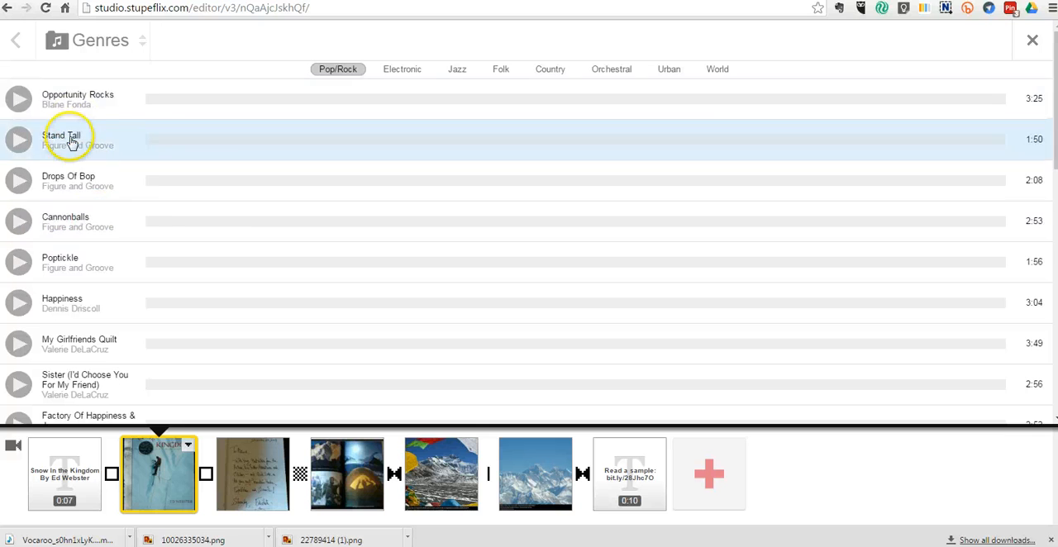
pyautogui.click(500, 70)
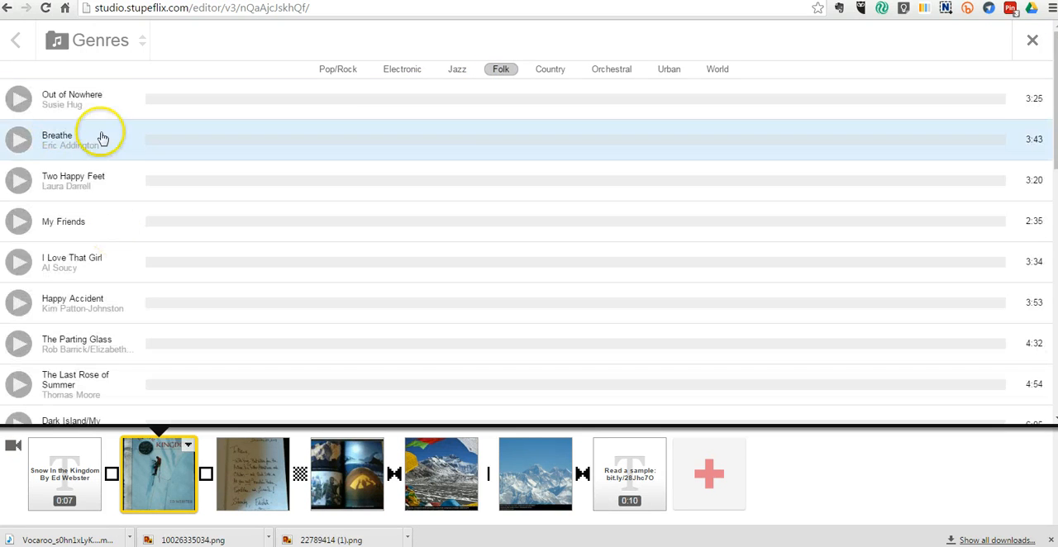
pyautogui.click(21, 99)
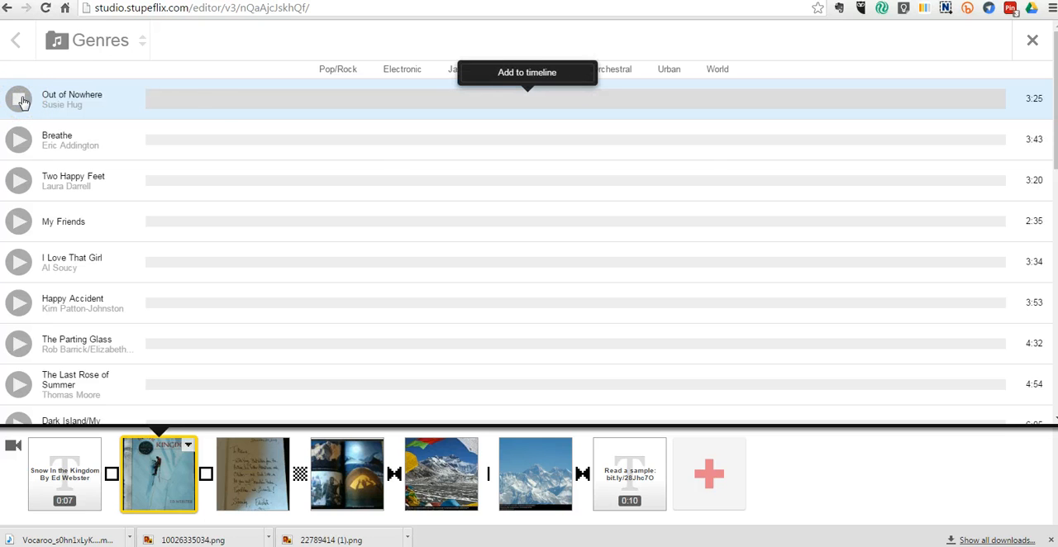
pyautogui.click(514, 76)
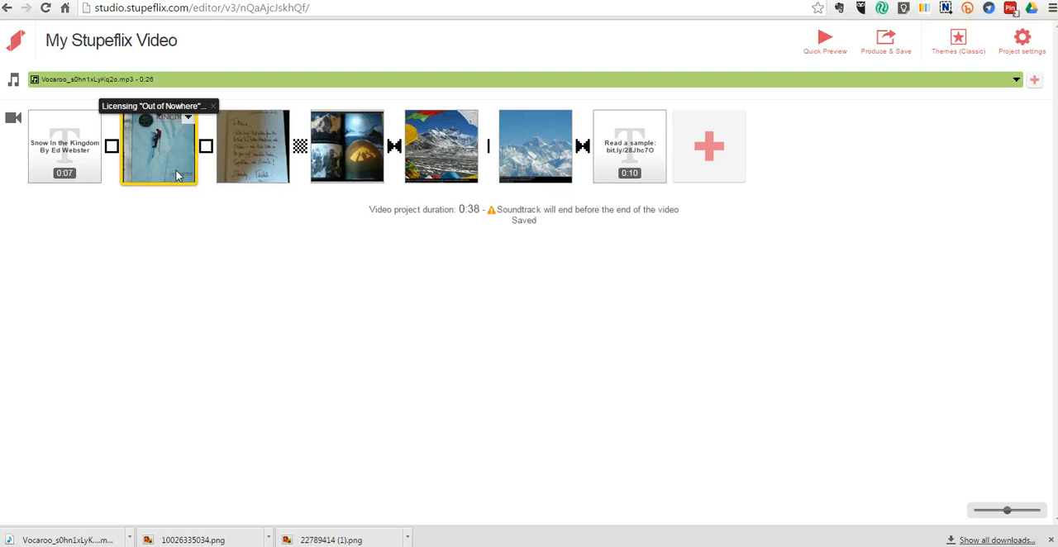
# Step: Set the "Out of Nowhere" audio overlay volume to 22%
pyautogui.click(189, 192)
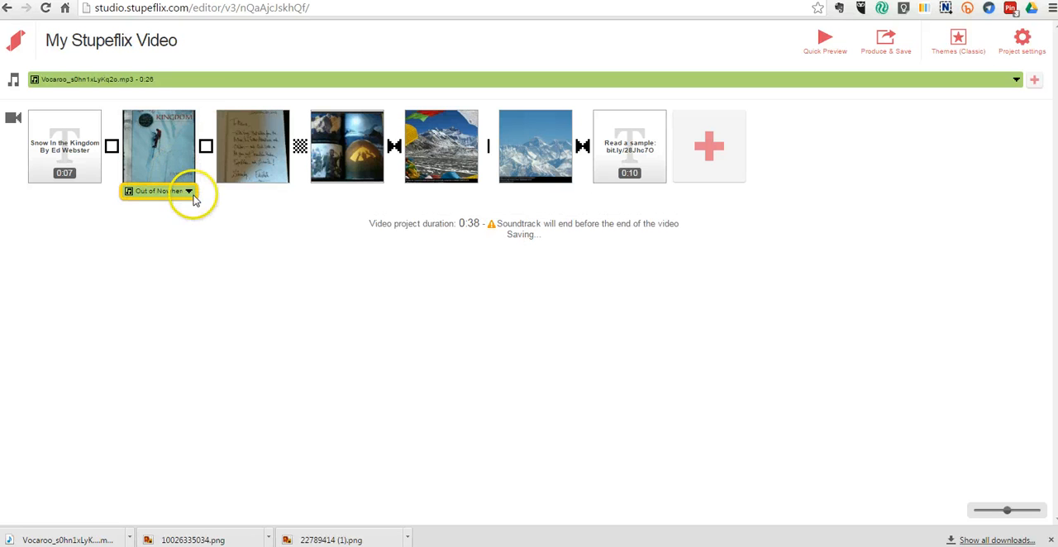
pyautogui.click(206, 211)
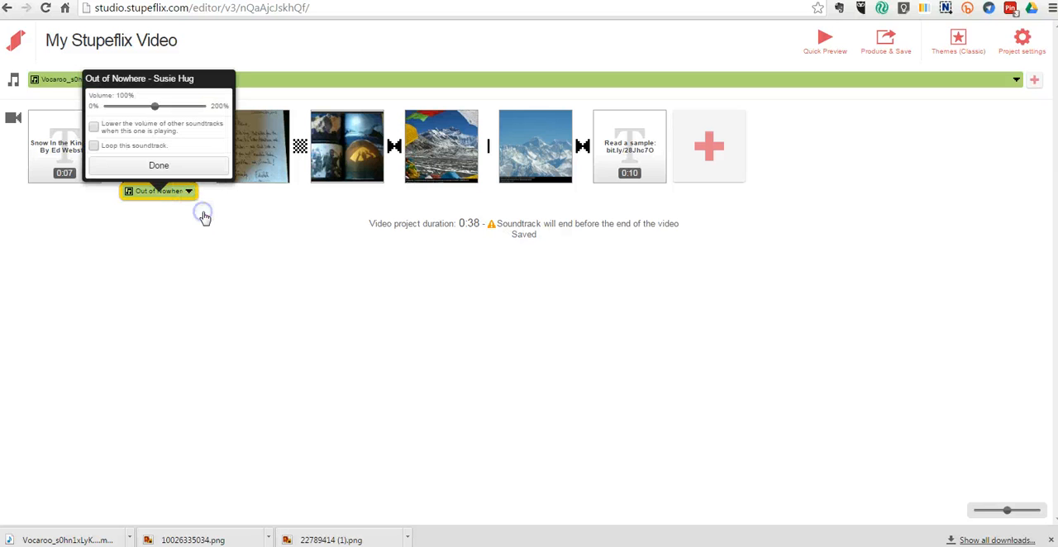
pyautogui.moveTo(141, 105)
pyautogui.mouseDown()
pyautogui.moveTo(154, 106)
pyautogui.moveTo(137, 109)
pyautogui.mouseUp()
pyautogui.click(95, 128)
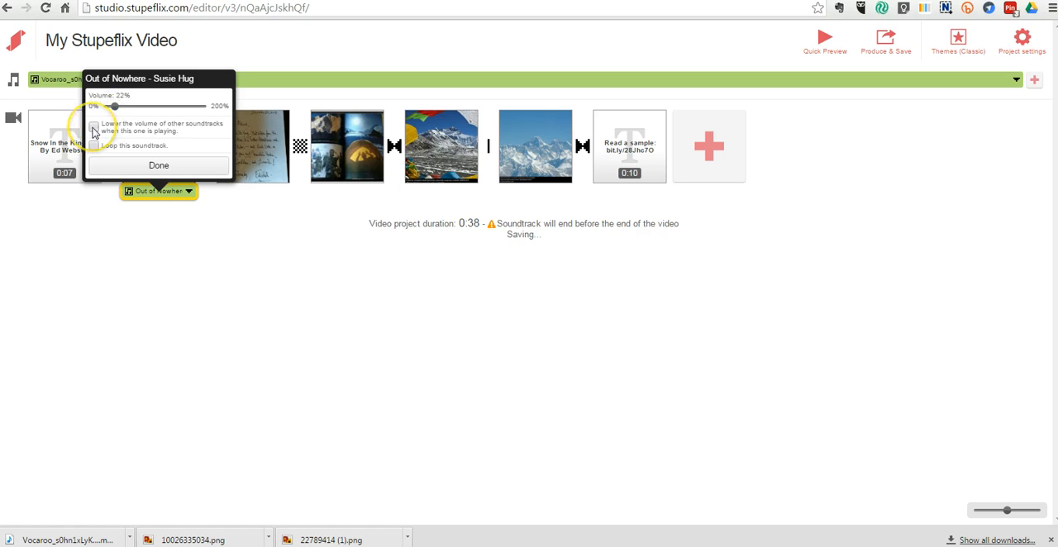
pyautogui.click(146, 167)
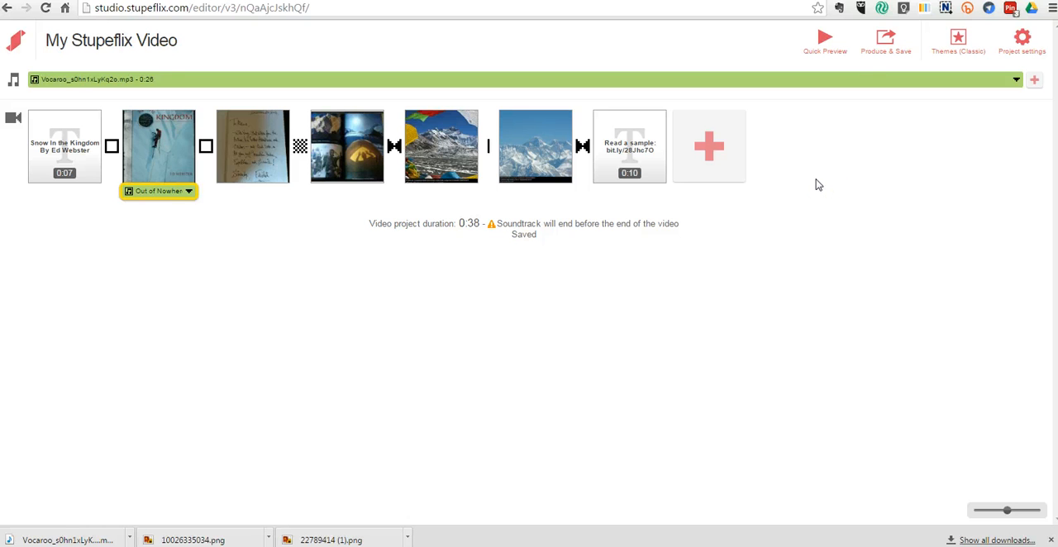
# Step: Produce and save the video in SD 360P
pyautogui.click(885, 40)
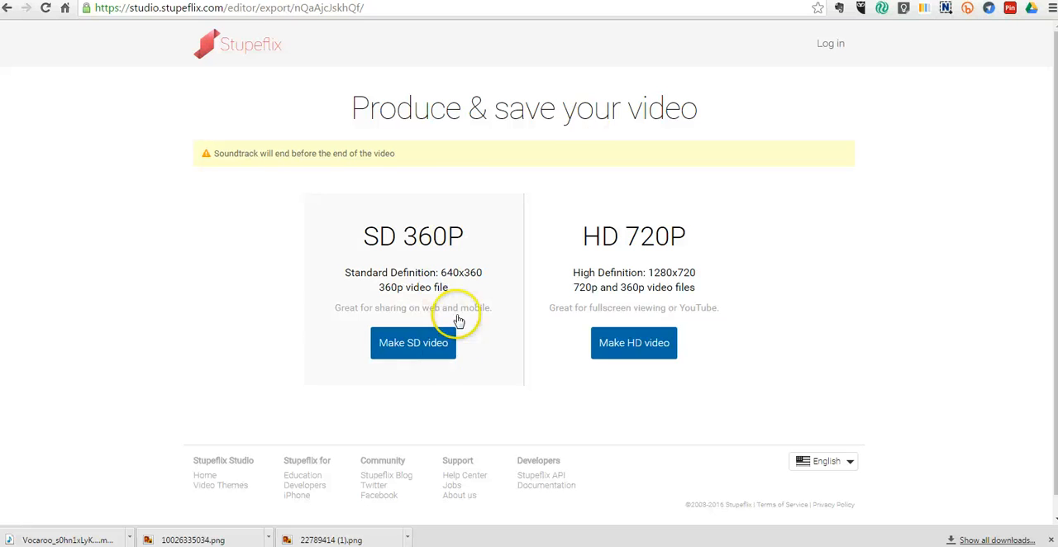
pyautogui.click(427, 351)
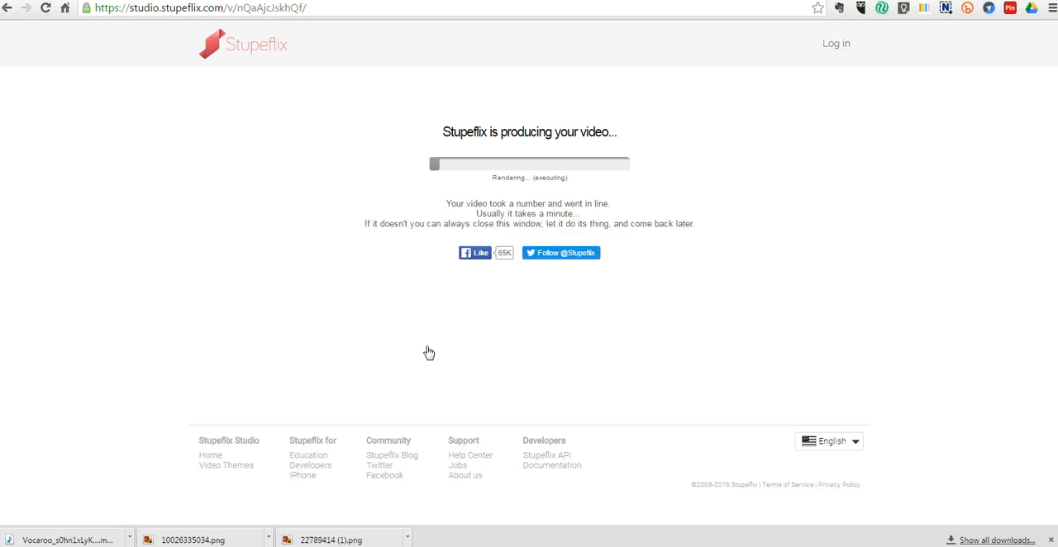
pyautogui.click(1050, 538)
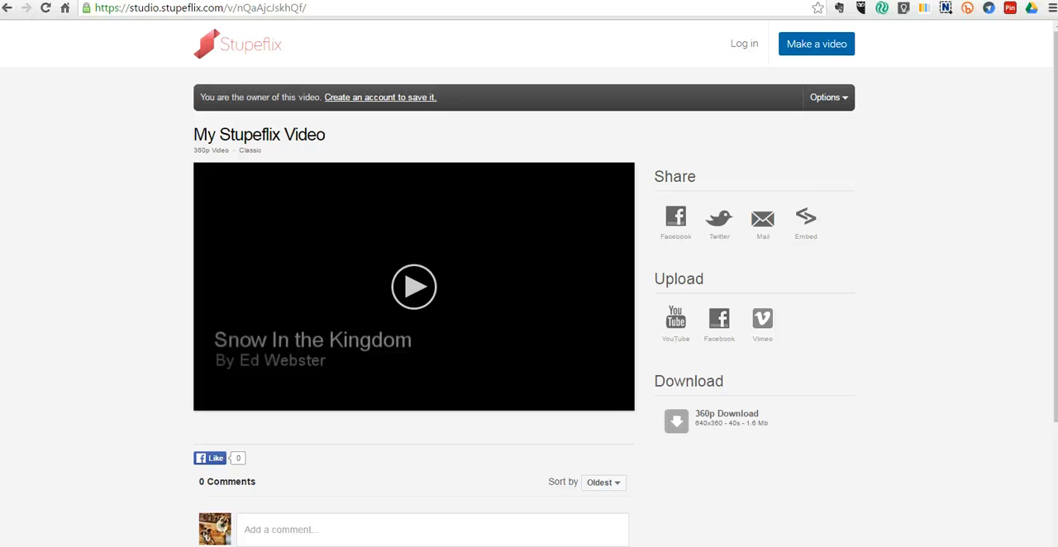
# Step: Play the produced video to preview it, then pause playback
pyautogui.click(422, 290)
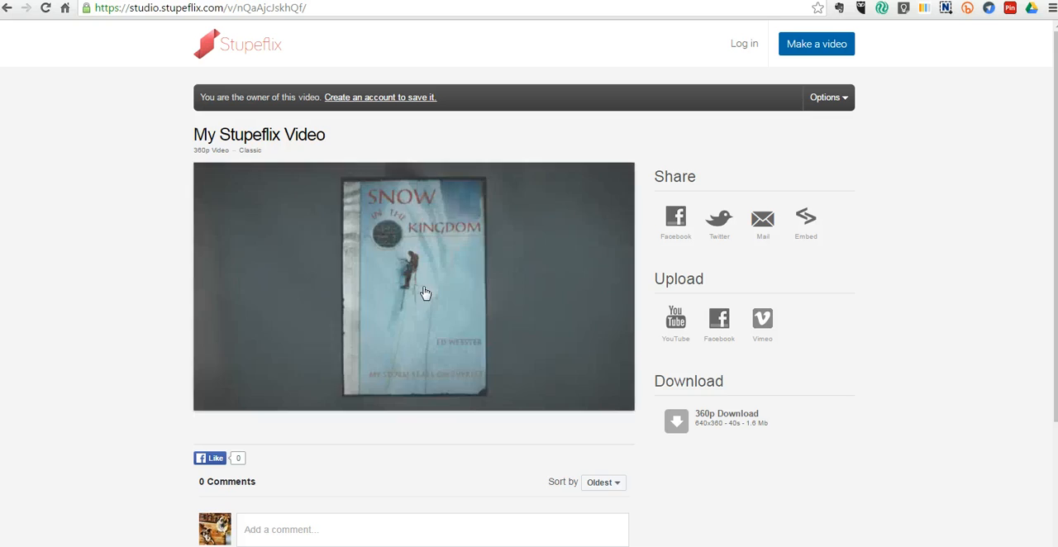
pyautogui.moveTo(203, 409)
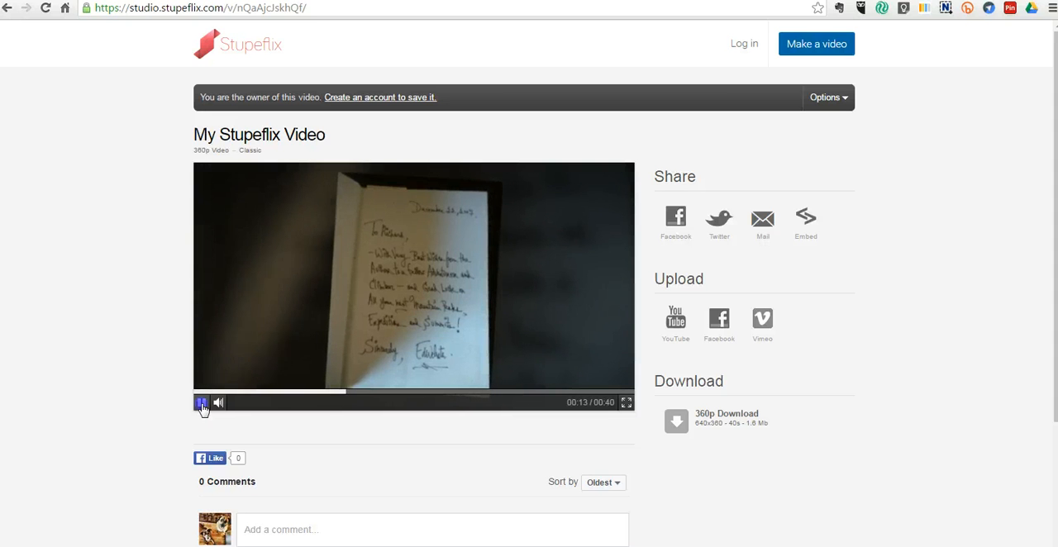
pyautogui.click(202, 404)
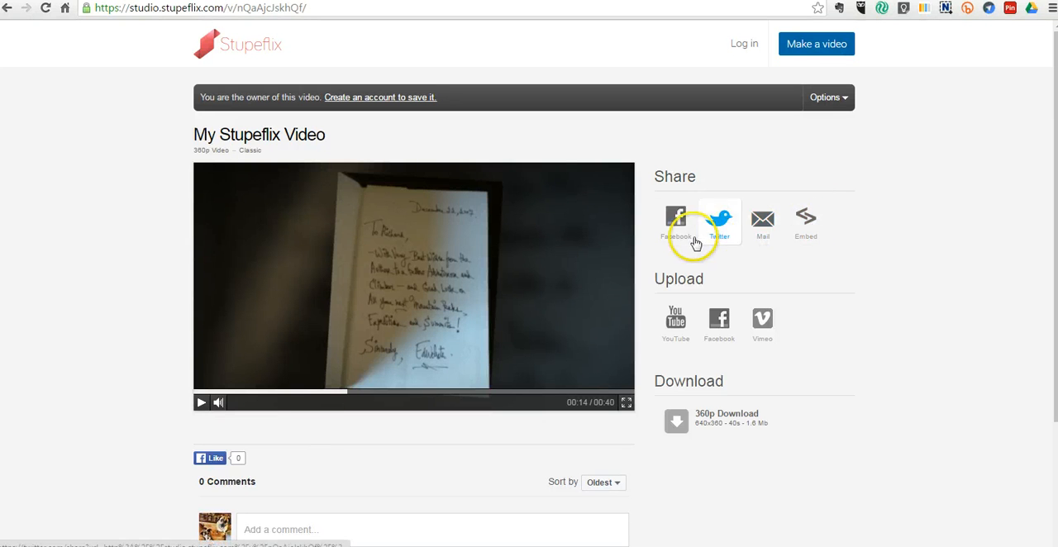
# Step: Download the 360p version of the produced video
pyautogui.click(697, 429)
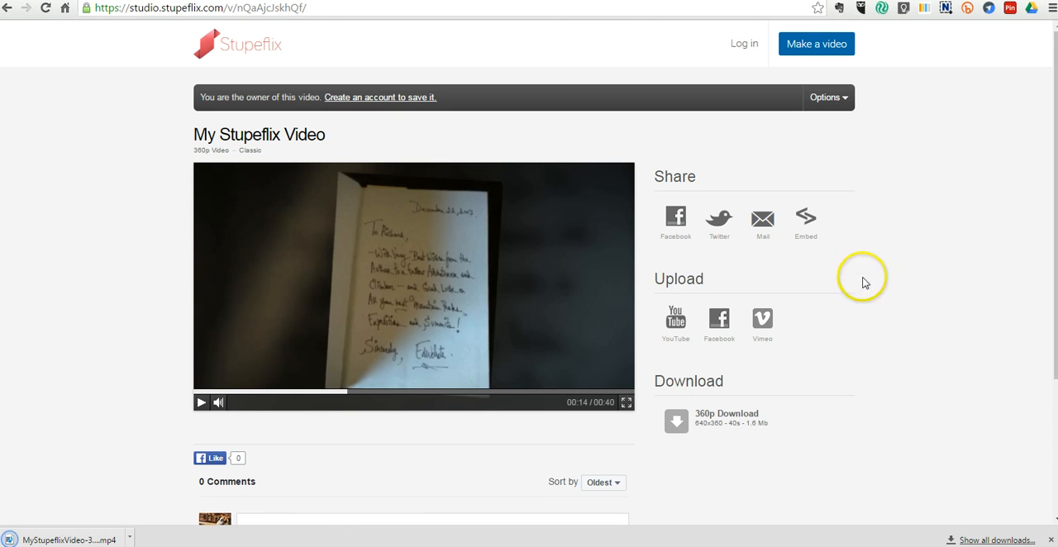
pyautogui.click(850, 97)
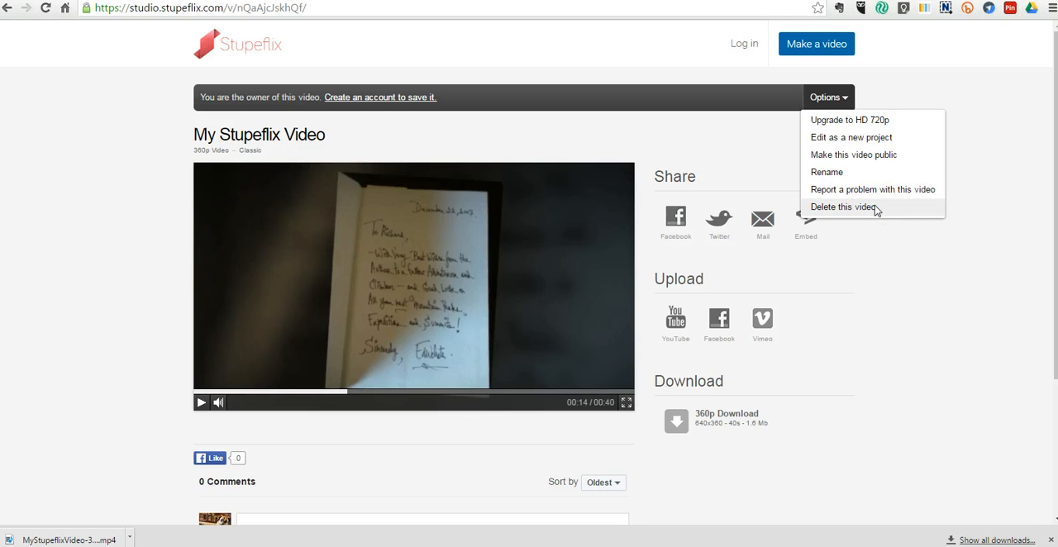
pyautogui.click(968, 324)
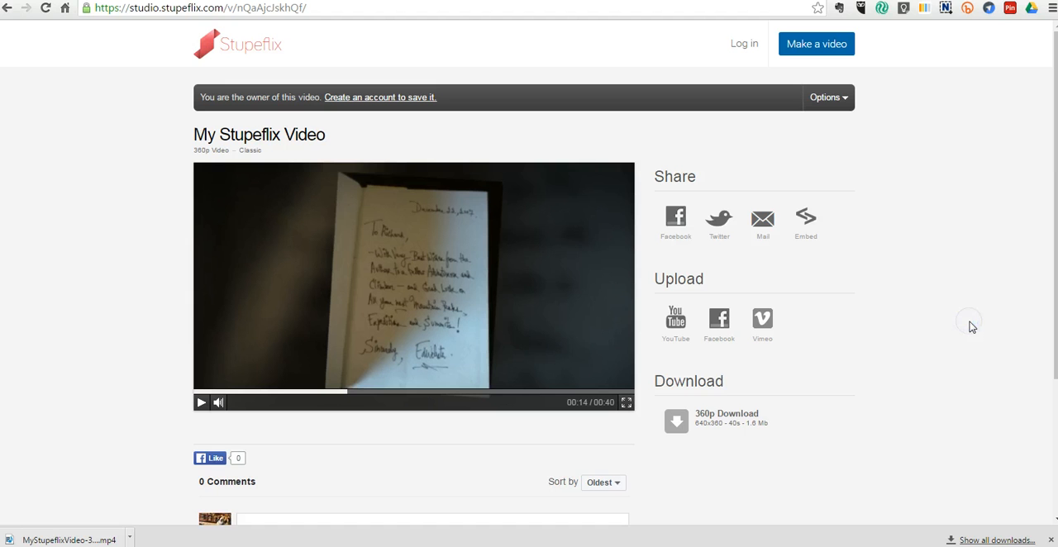